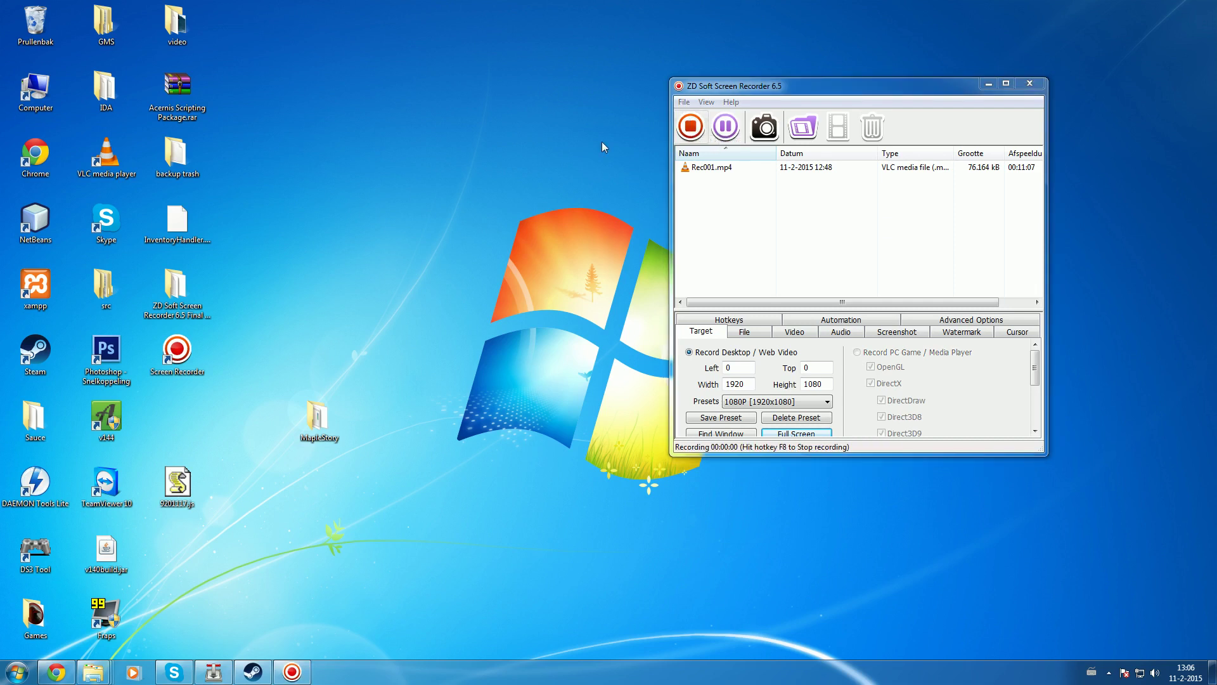
Bring Chrome back and look over the Acernis account registration form.
{"action": "left_click", "coordinate": [59, 671]}
{"action": "left_click", "coordinate": [196, 150]}
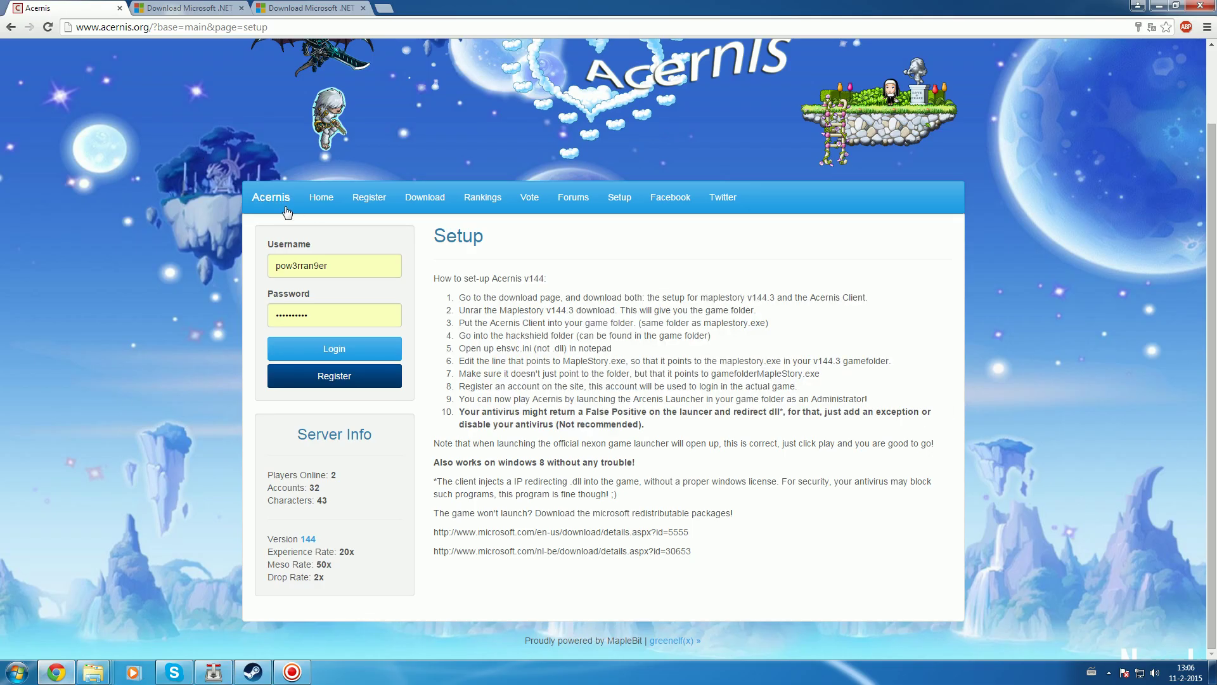
{"action": "left_click", "coordinate": [245, 209]}
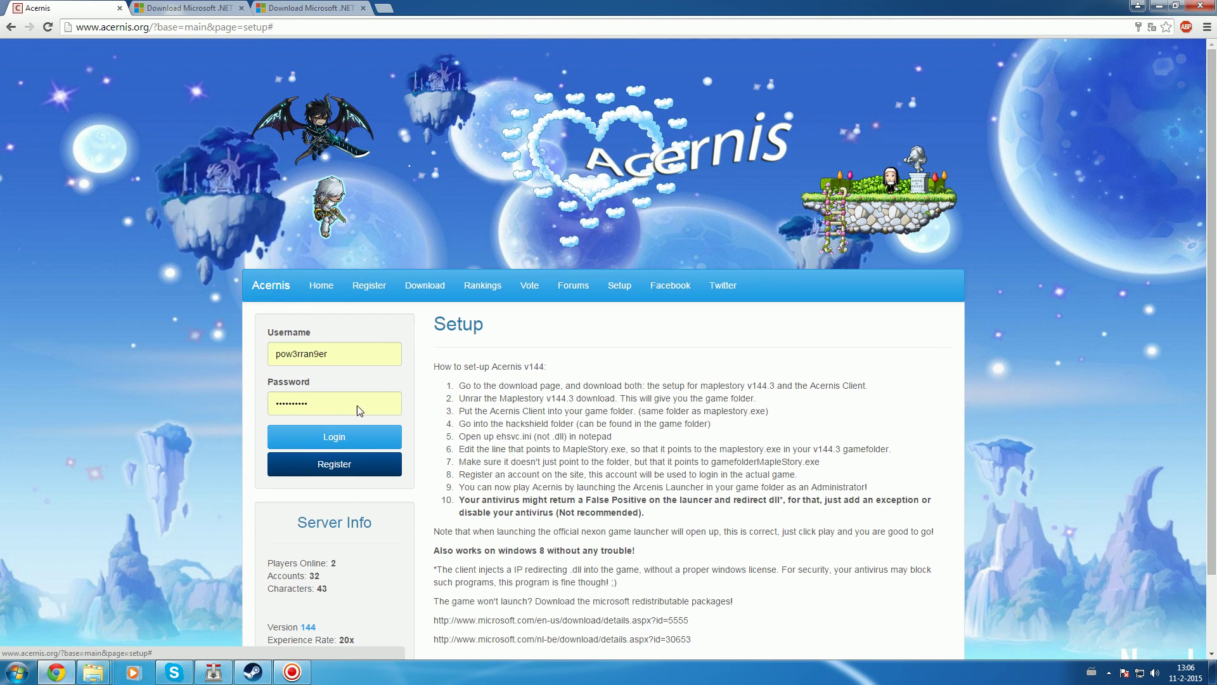
{"action": "left_click", "coordinate": [327, 461]}
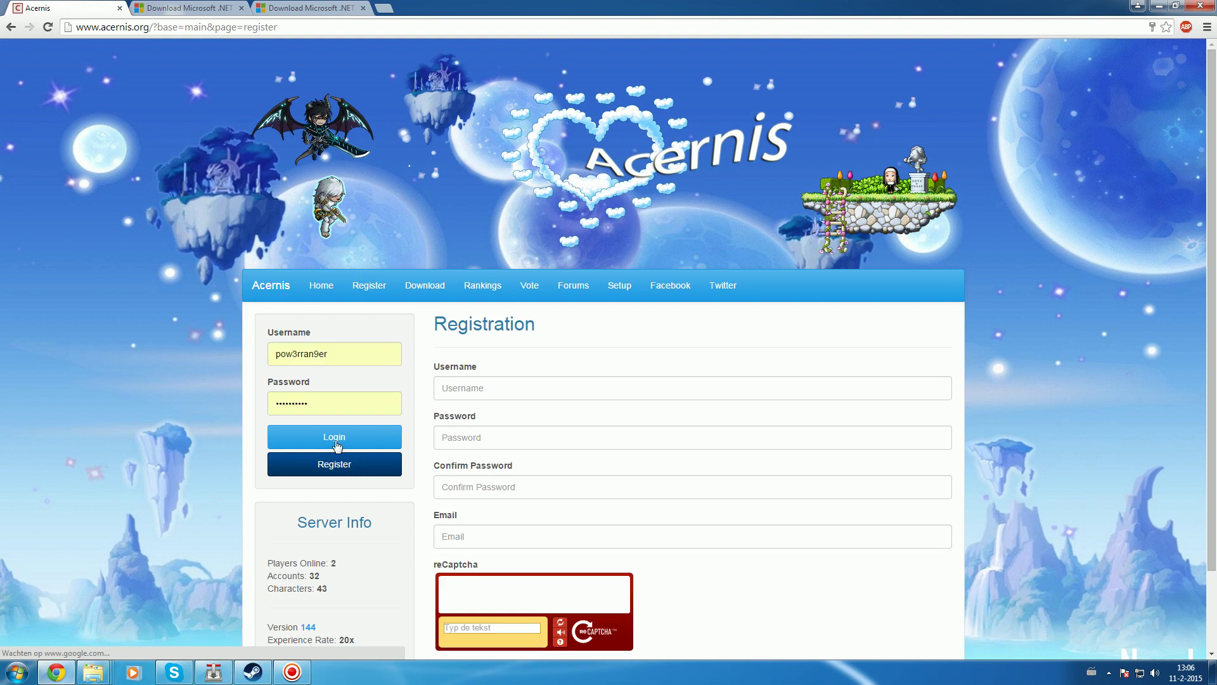
{"action": "scroll", "coordinate": [451, 475], "scroll_direction": "down", "scroll_amount": 3}
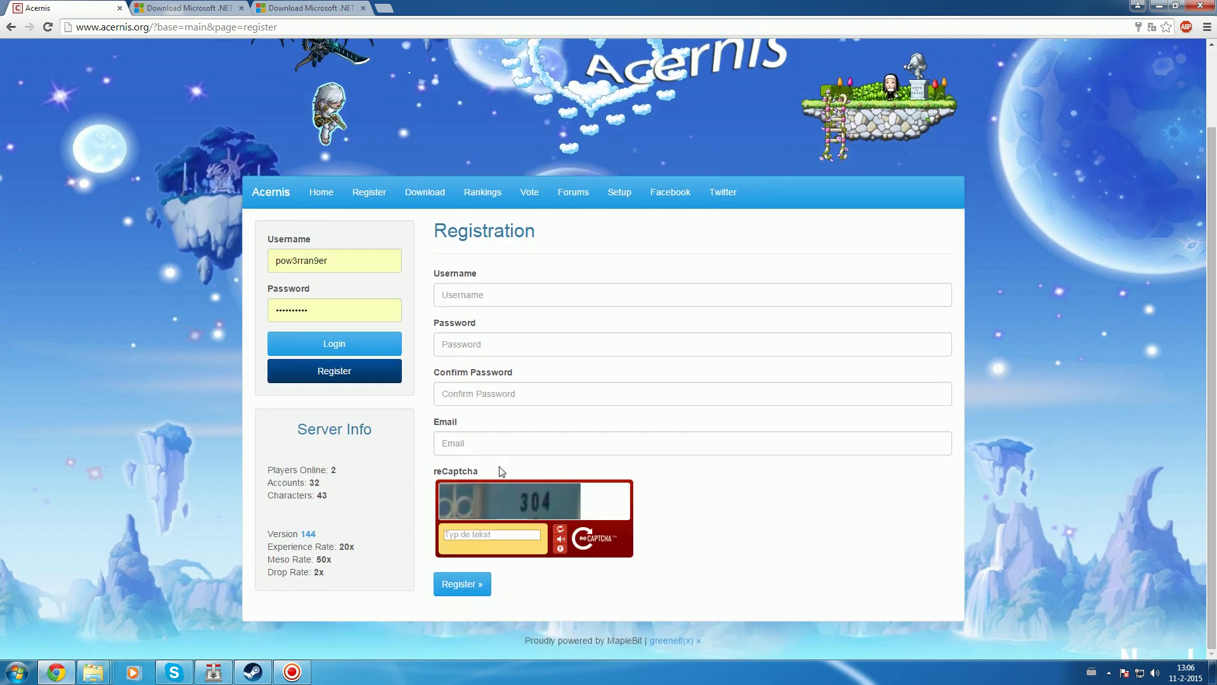
Visit the Acernis home page, then return to the Setup instructions.
{"action": "left_click", "coordinate": [312, 192]}
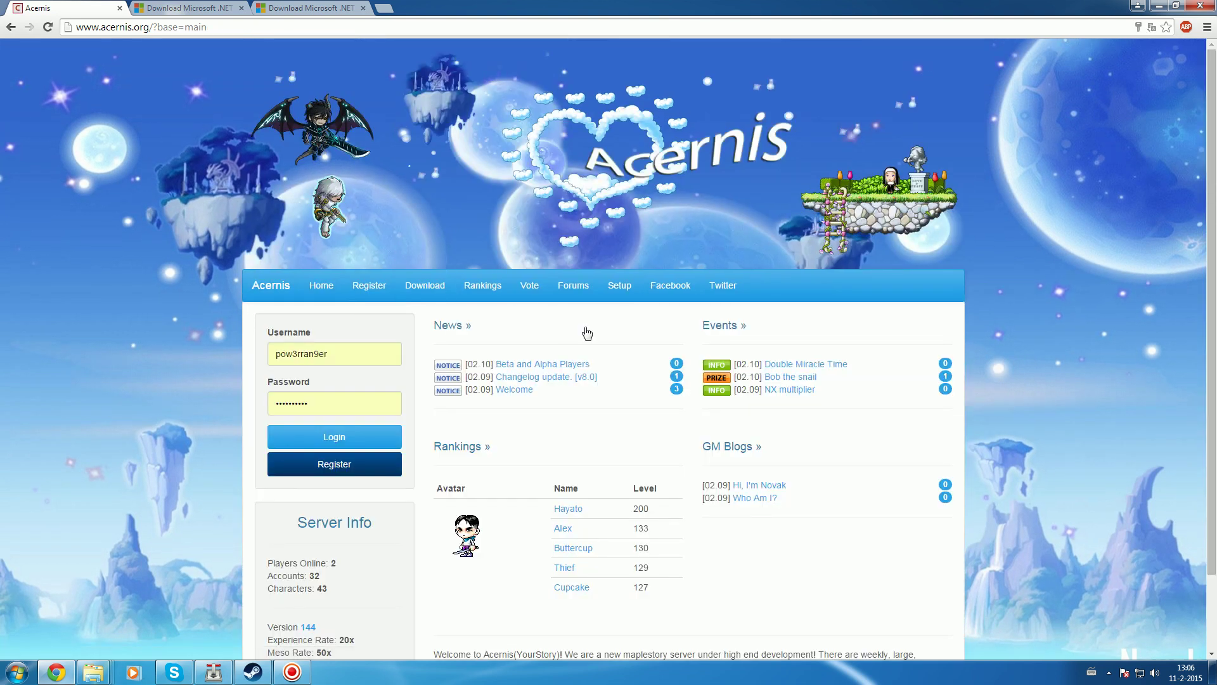
{"action": "left_click", "coordinate": [612, 284]}
{"action": "scroll", "coordinate": [526, 429], "scroll_direction": "down", "scroll_amount": 3}
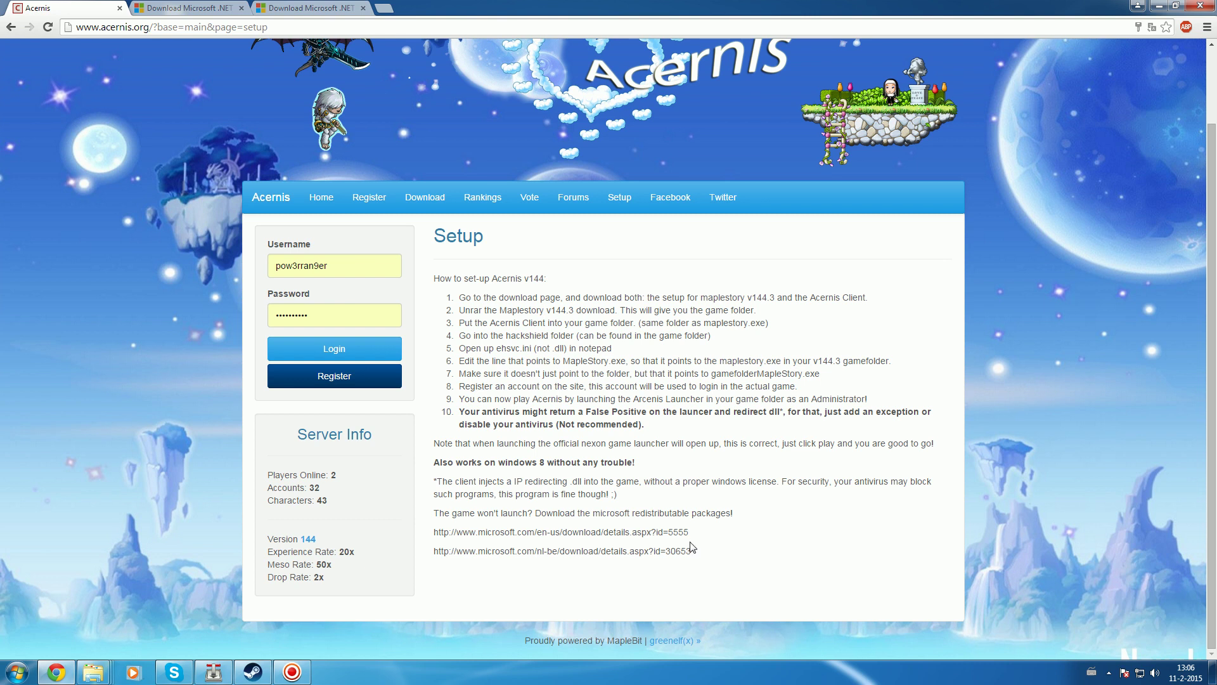
Load the Visual C++ 2010 Redistributable page from the first Microsoft link in a new tab.
{"action": "left_click_drag", "start_coordinate": [690, 533], "coordinate": [436, 533]}
{"action": "key", "text": "ctrl+c"}
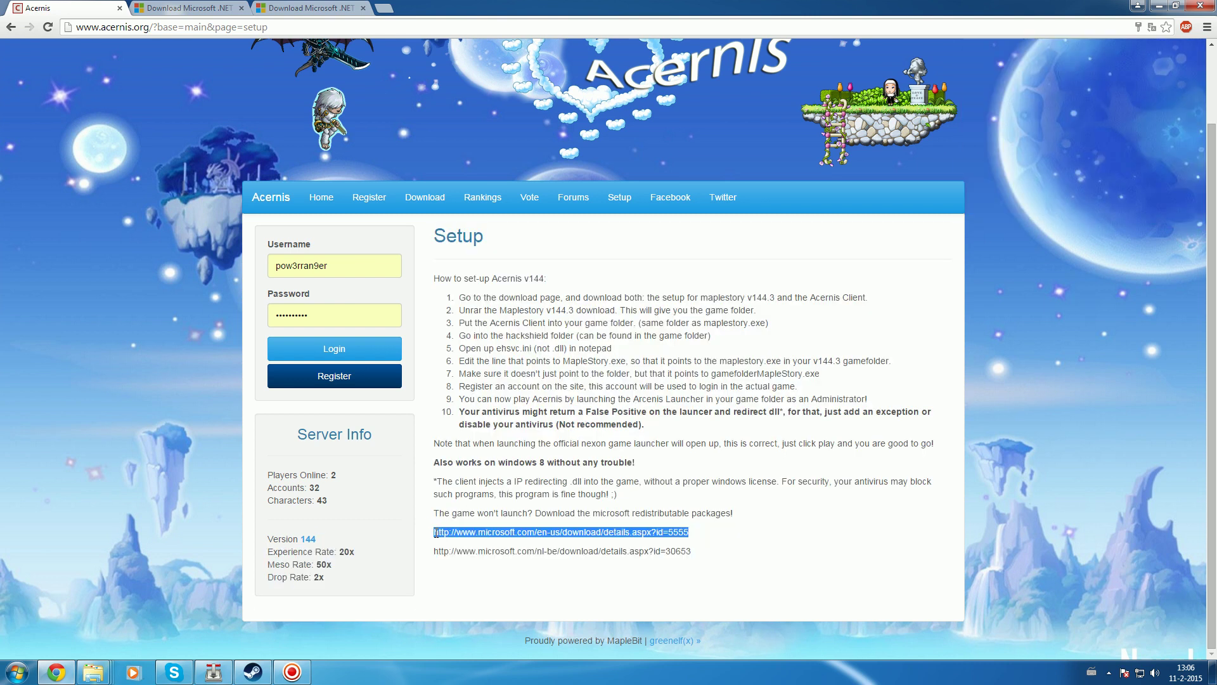
{"action": "left_click", "coordinate": [385, 8]}
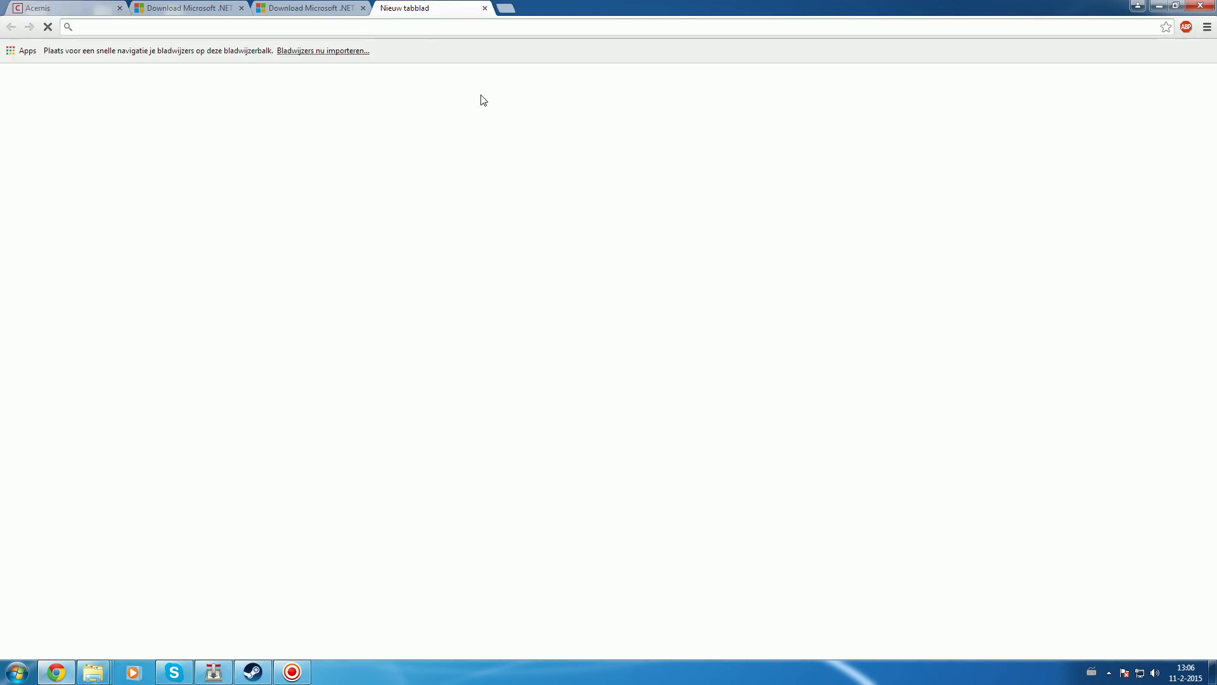
{"action": "key", "text": "ctrl+v"}
{"action": "key", "text": "Return"}
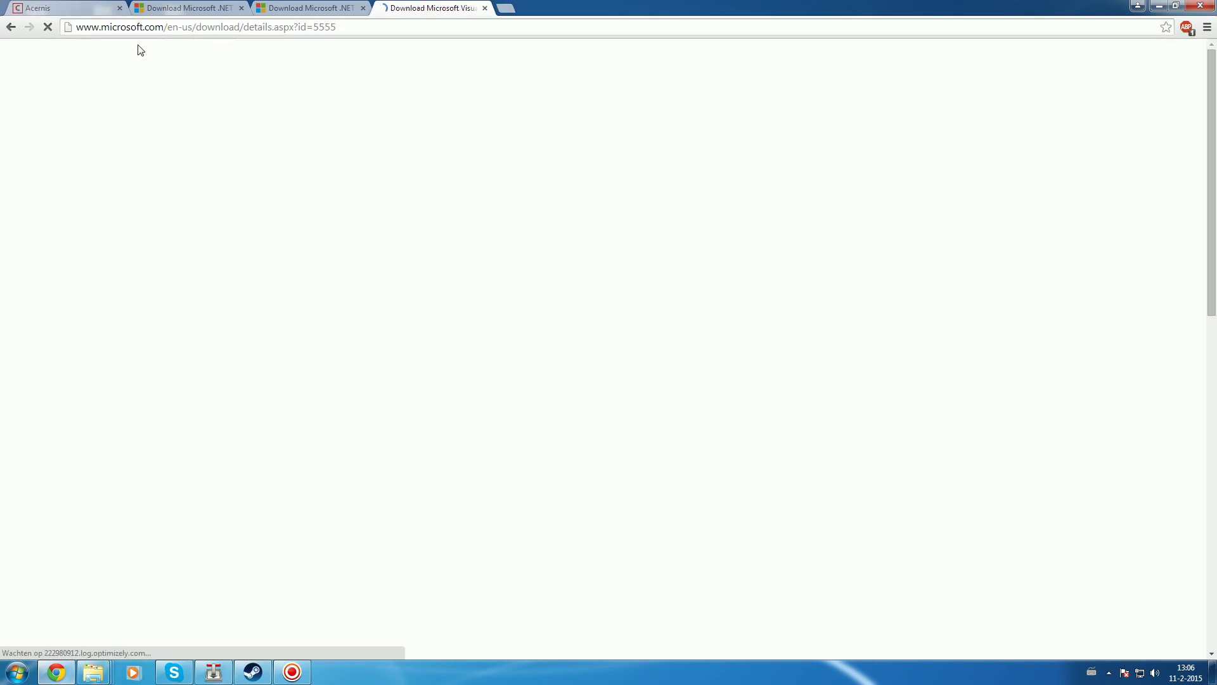
{"action": "left_click_drag", "start_coordinate": [309, 172], "coordinate": [739, 185]}
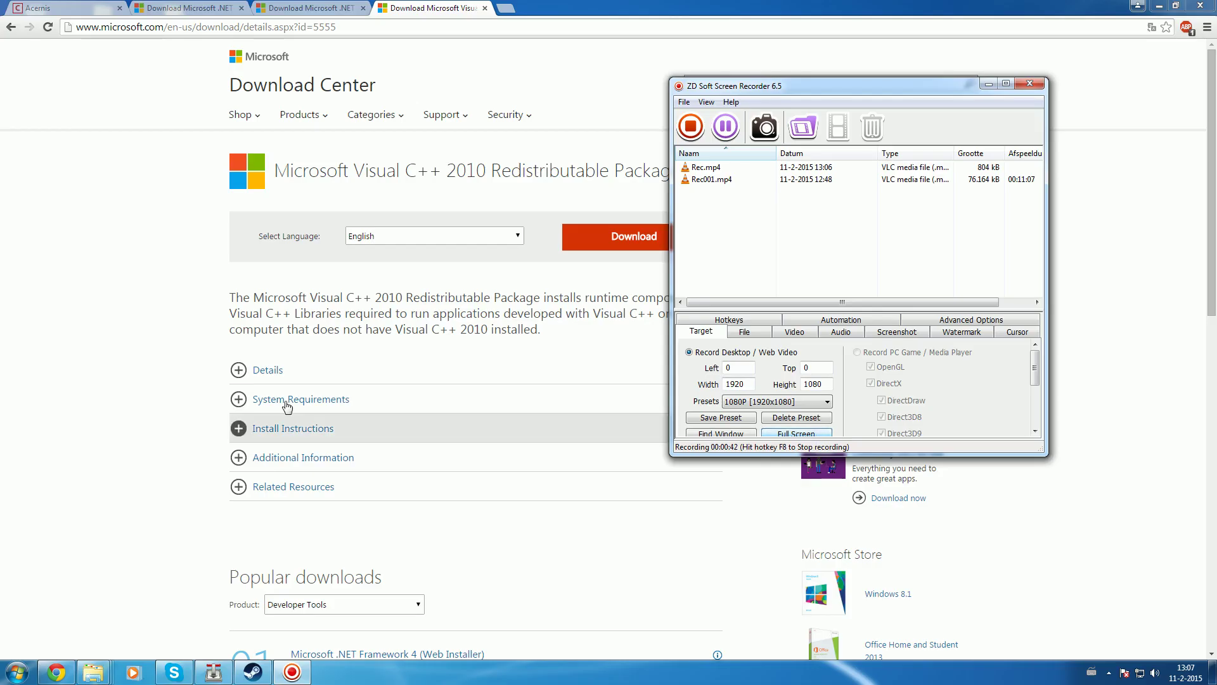
{"action": "left_click", "coordinate": [47, 9]}
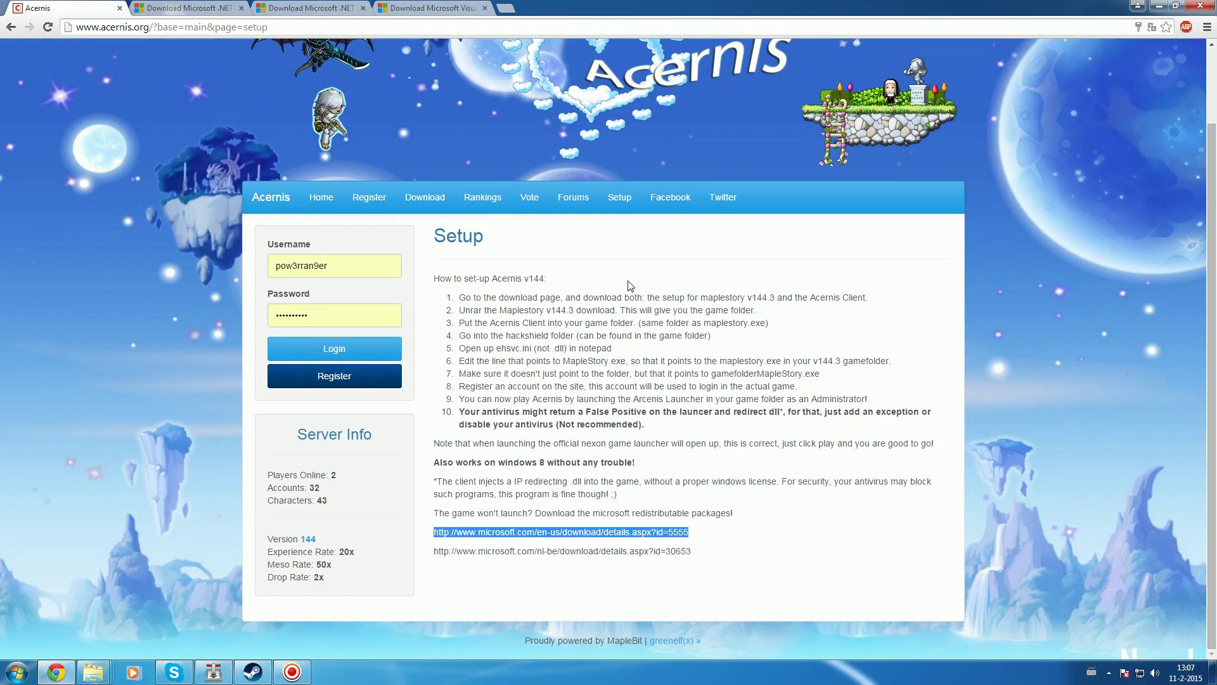
Copy the second link and load the .NET Framework 4.5 download page (id=30653).
{"action": "left_click_drag", "start_coordinate": [694, 551], "coordinate": [431, 550]}
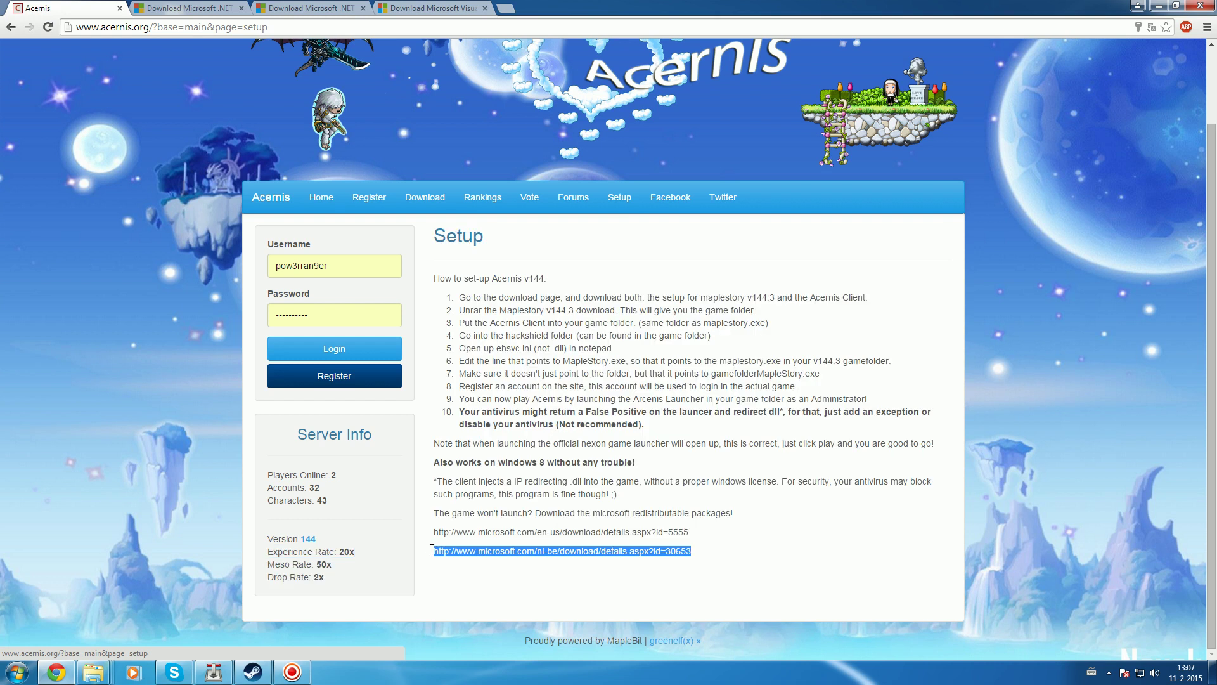
{"action": "key", "text": "ctrl+c"}
{"action": "left_click", "coordinate": [446, 8]}
{"action": "left_click", "coordinate": [447, 27]}
{"action": "key", "text": "ctrl+v"}
{"action": "key", "text": "Return"}
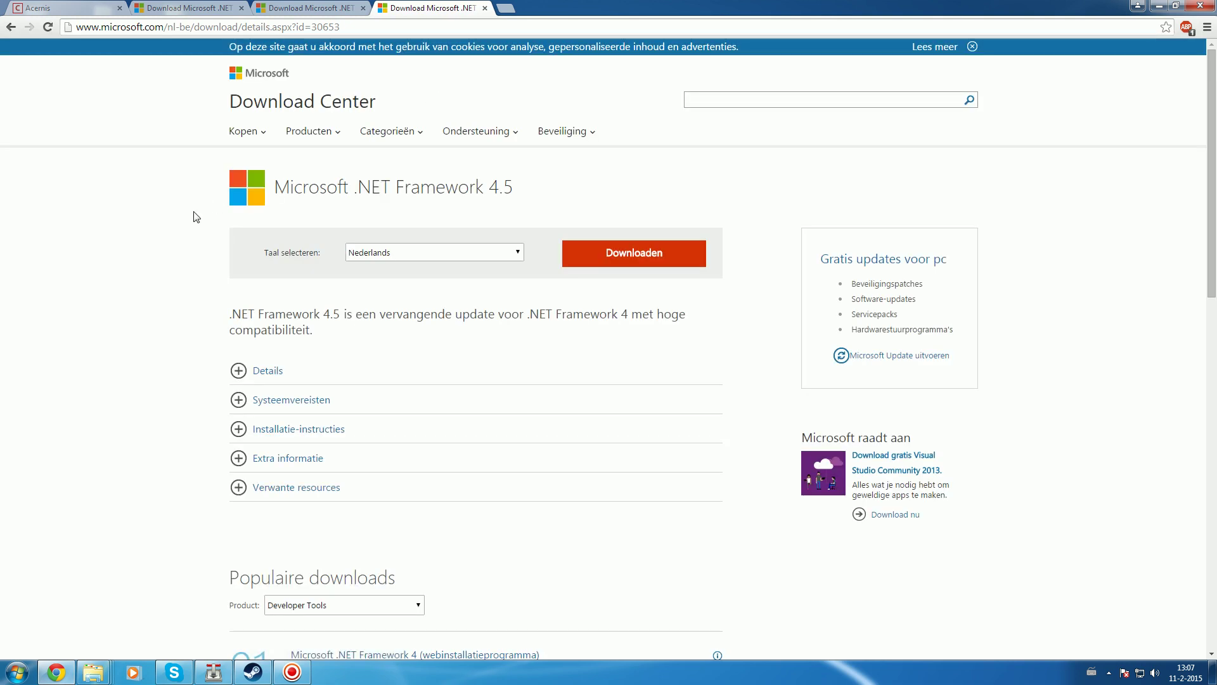
{"action": "left_click_drag", "start_coordinate": [338, 189], "coordinate": [529, 201]}
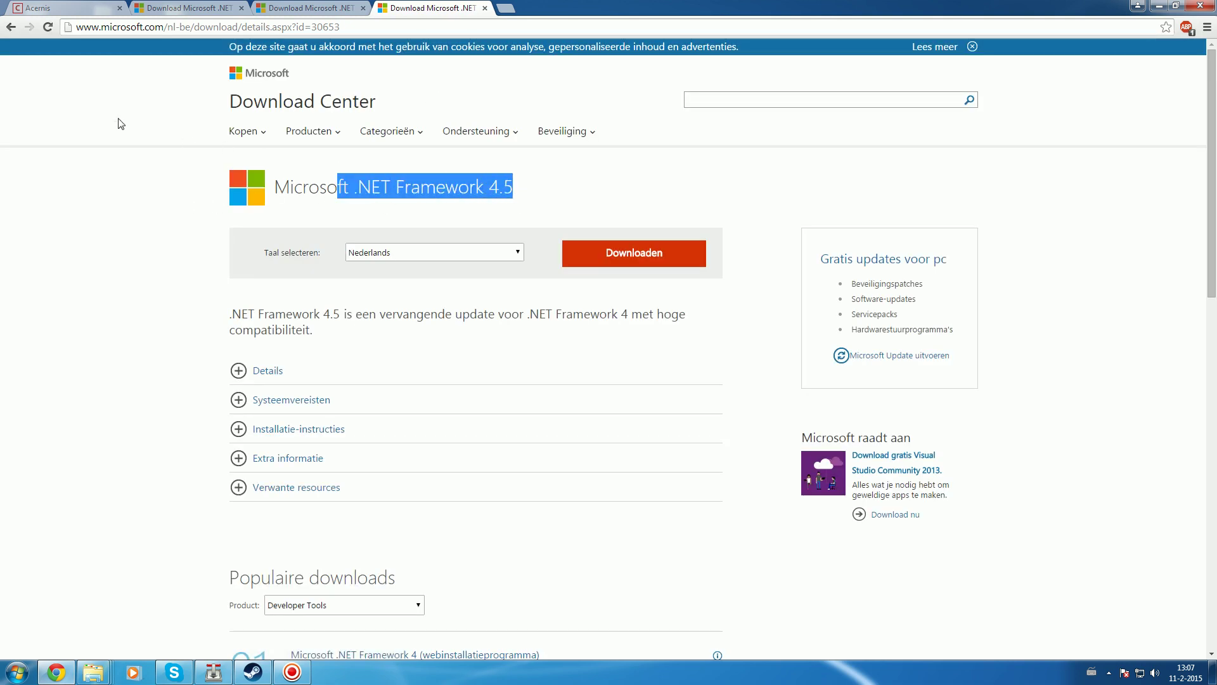
{"action": "left_click", "coordinate": [52, 8]}
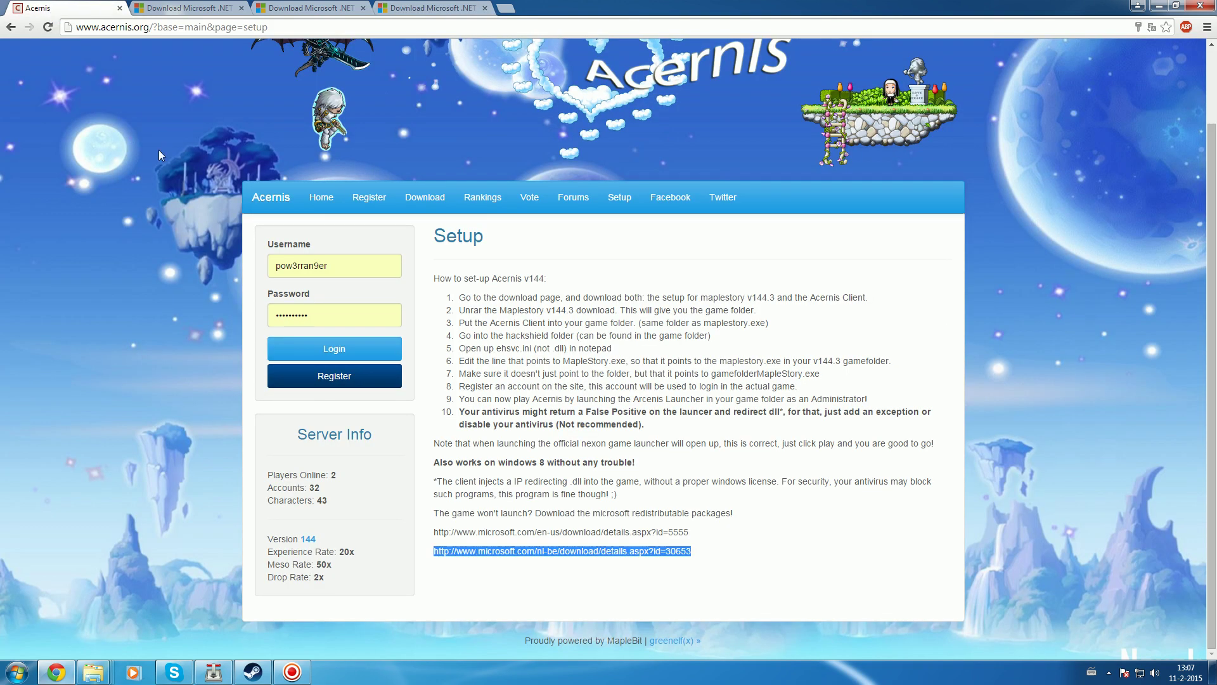
Start MapleStory.rar (4.84 GB) downloading from MEGA via Download Setup, then leave for Acernis Downloads.
{"action": "left_click", "coordinate": [428, 202]}
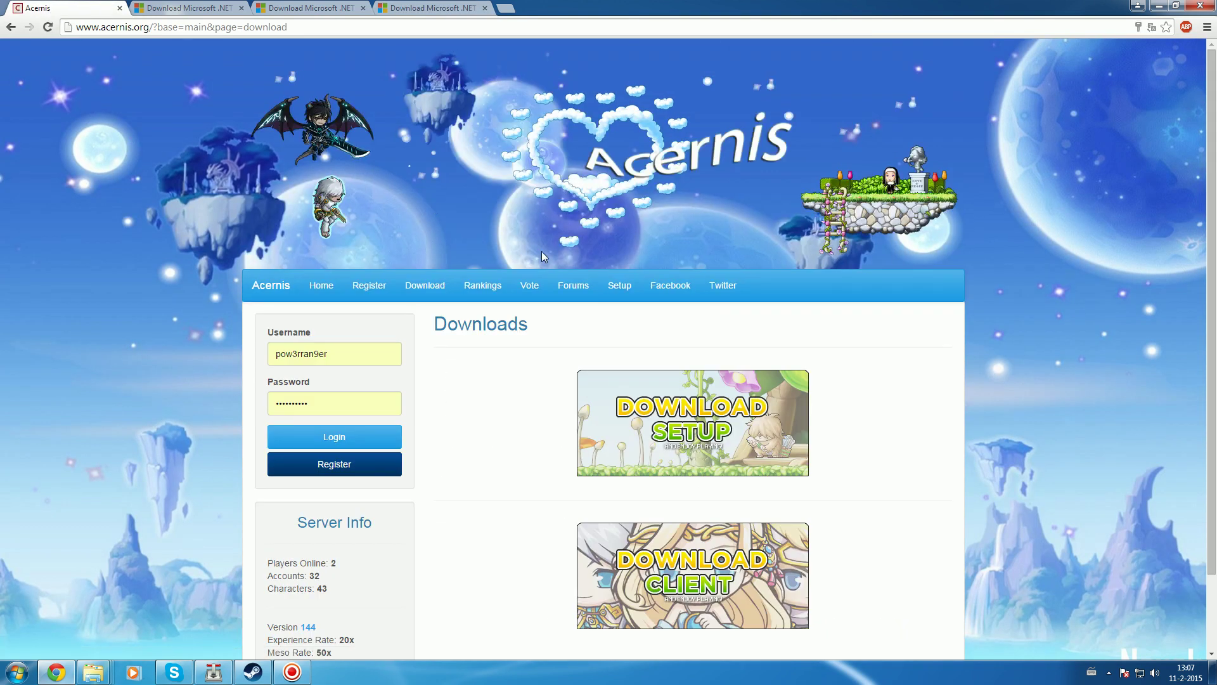
{"action": "left_click", "coordinate": [713, 324]}
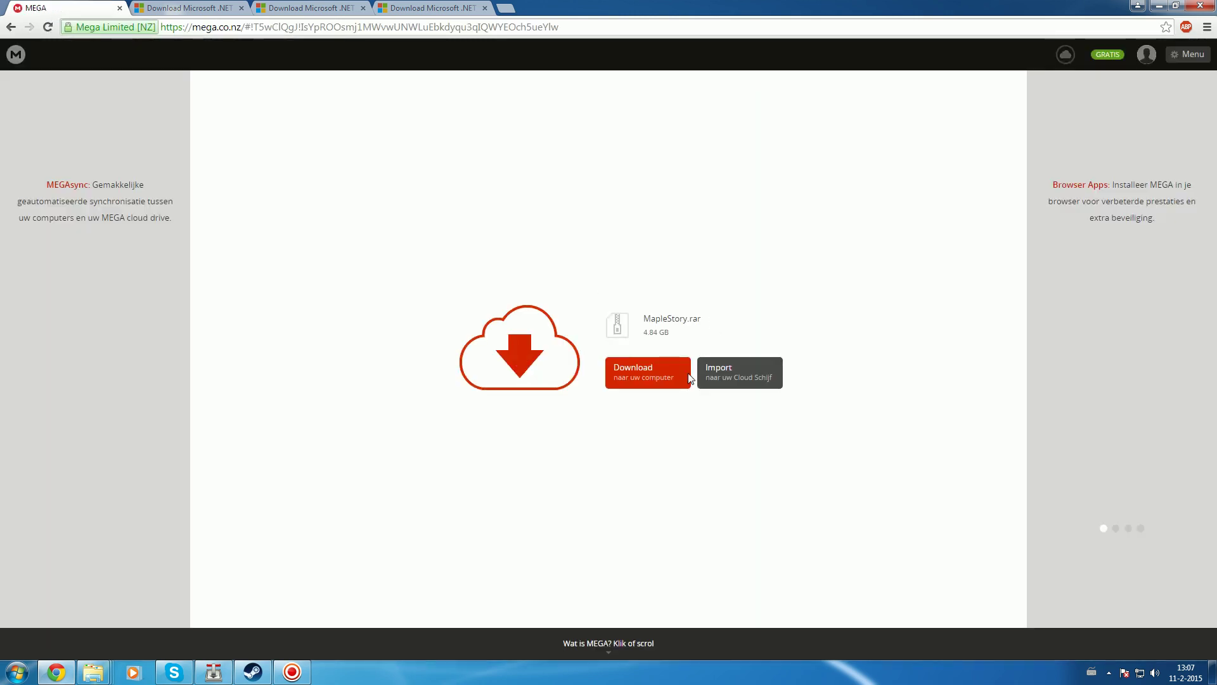
{"action": "left_click", "coordinate": [662, 378]}
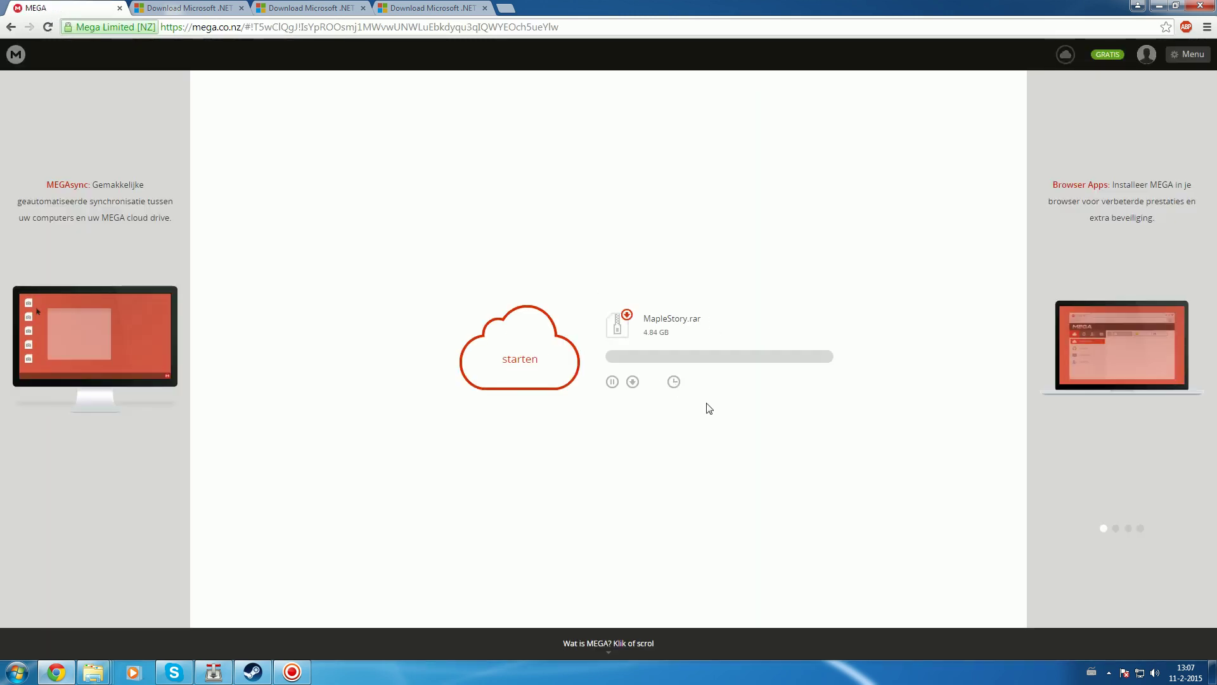
{"action": "left_click", "coordinate": [11, 27]}
{"action": "left_click", "coordinate": [566, 135]}
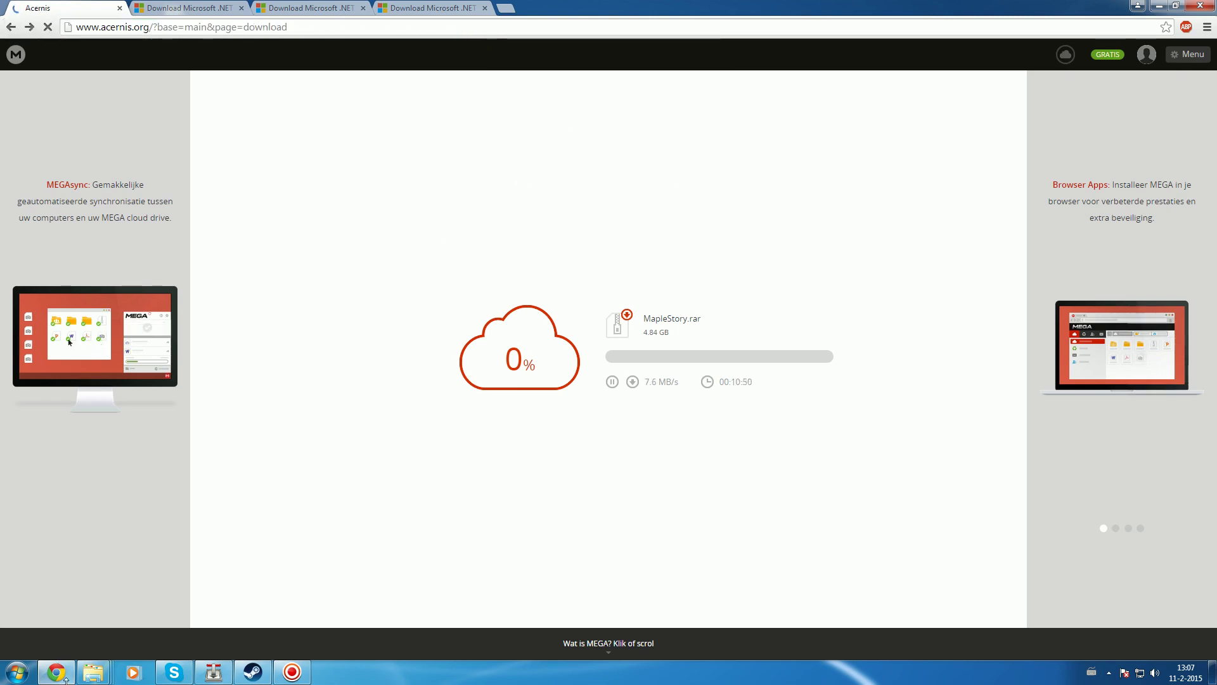
{"action": "right_click", "coordinate": [95, 673]}
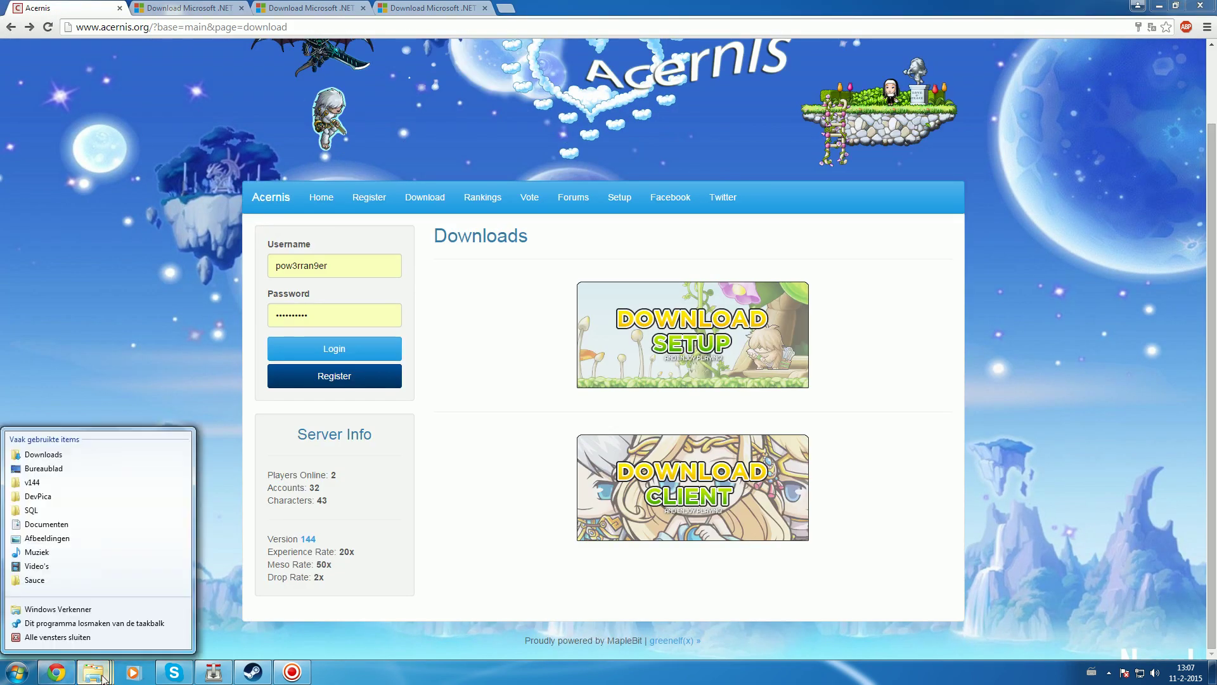
Open Downloads in Explorer, select MapleStory.rar (4.83 GB), then switch back to Chrome.
{"action": "left_click", "coordinate": [90, 455]}
{"action": "left_click", "coordinate": [171, 119]}
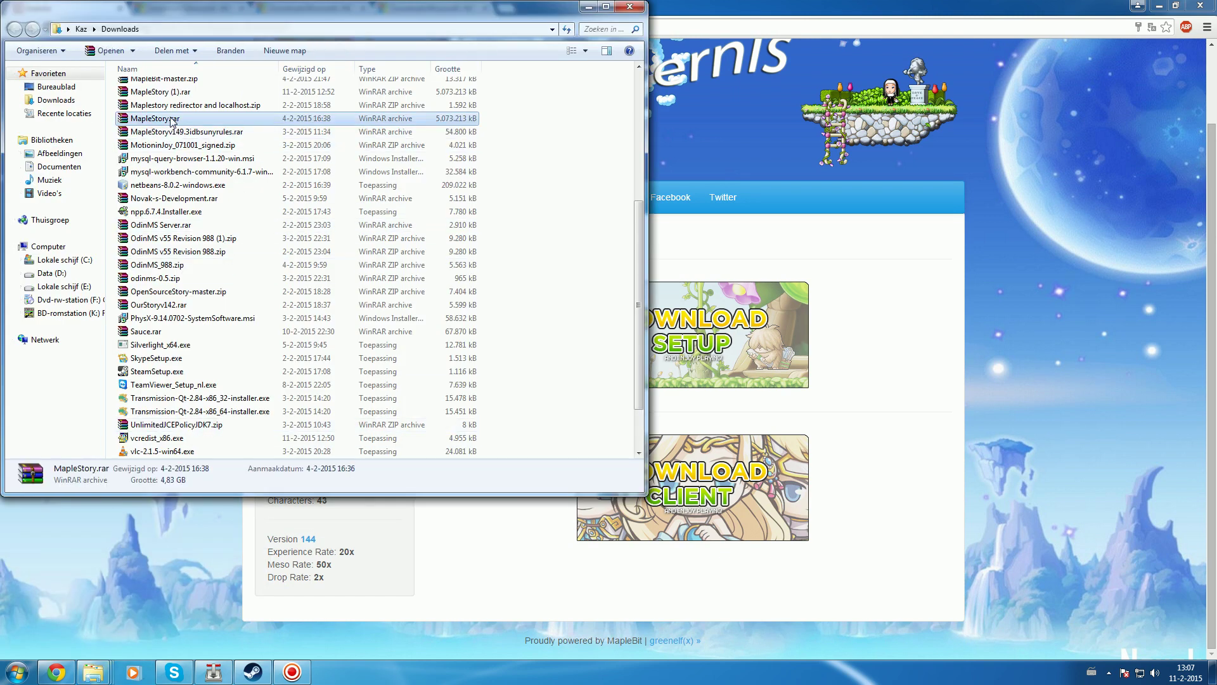
{"action": "left_click_drag", "start_coordinate": [303, 6], "coordinate": [853, 66]}
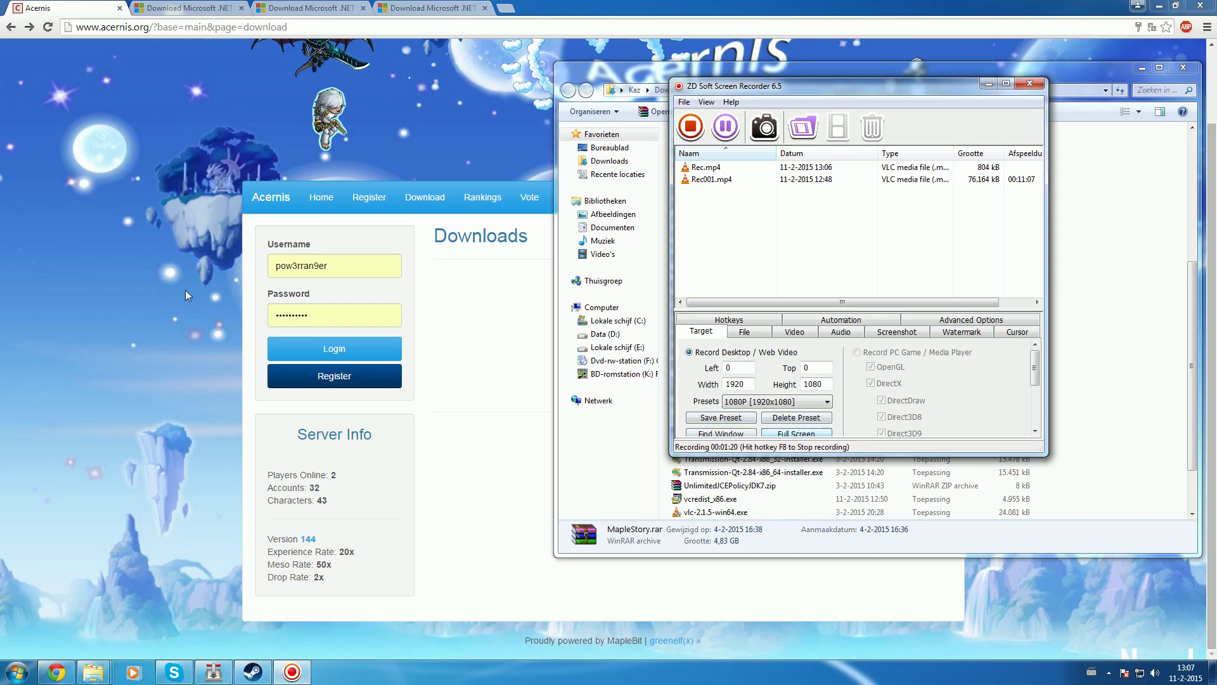
{"action": "left_click", "coordinate": [323, 444]}
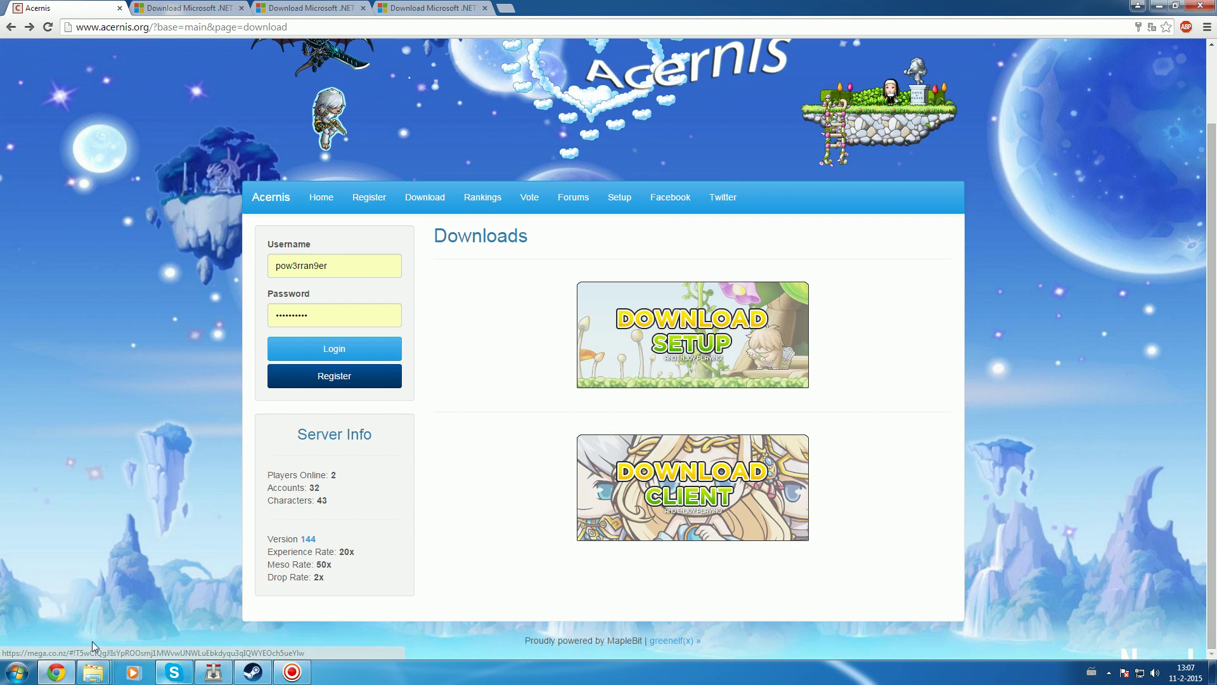
{"action": "mouse_move", "coordinate": [93, 672]}
{"action": "left_click", "coordinate": [438, 612]}
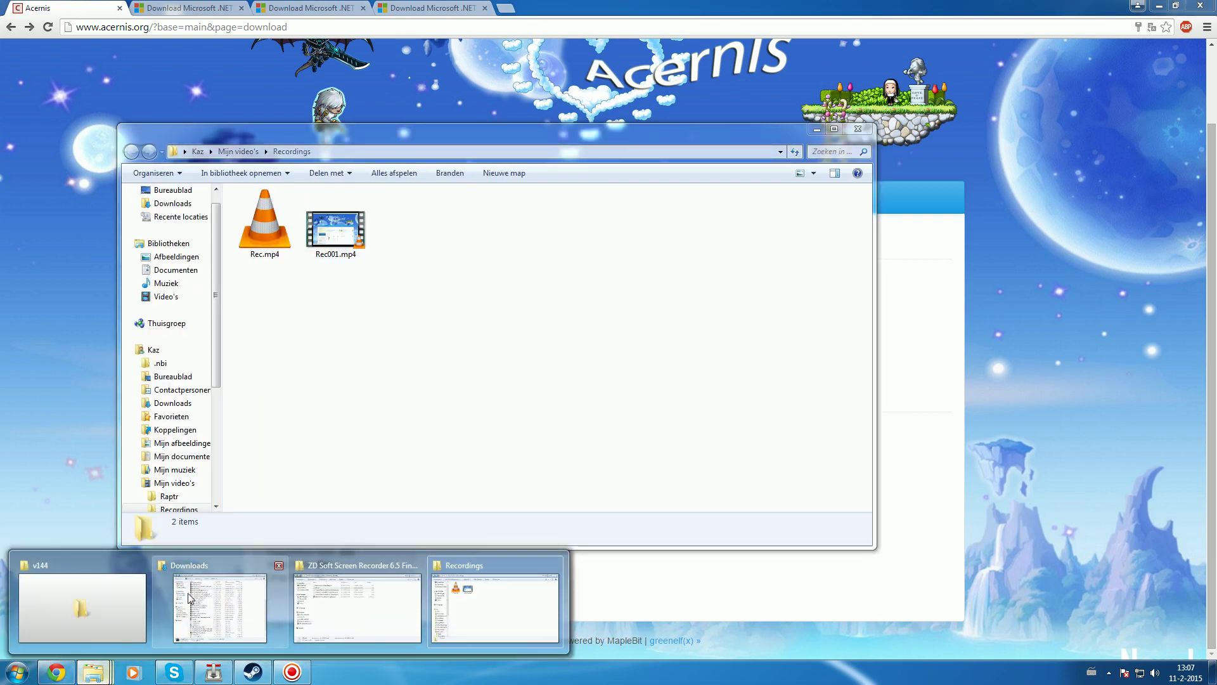
{"action": "left_click", "coordinate": [223, 614]}
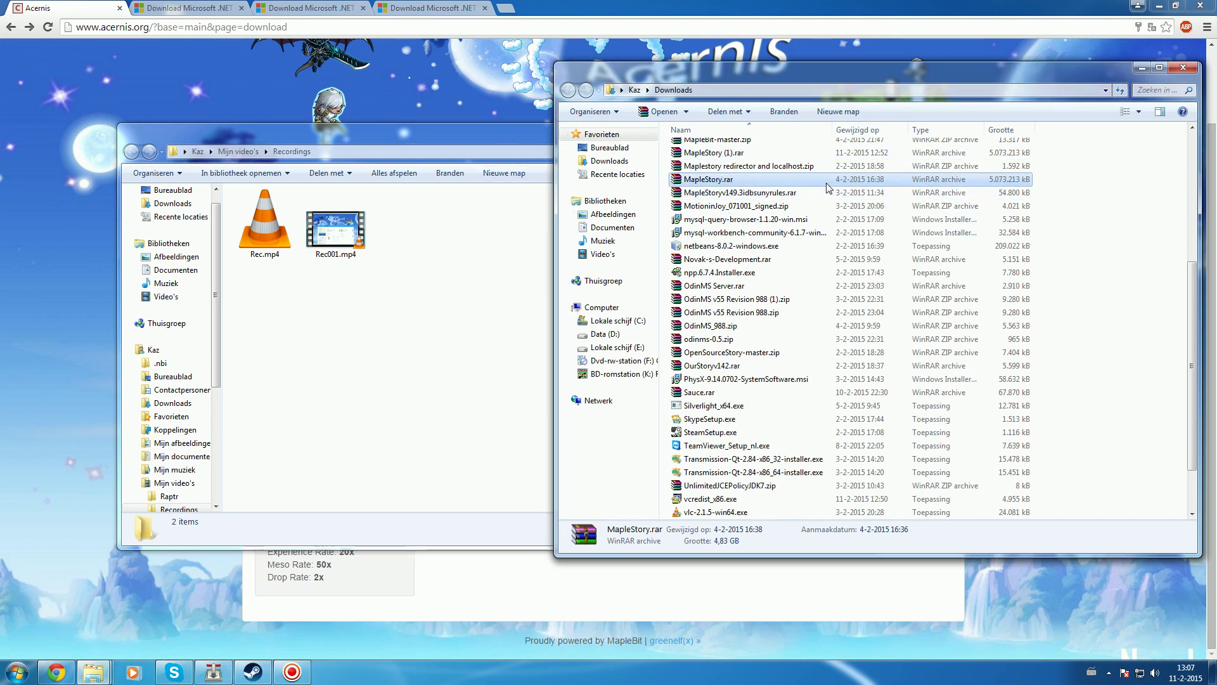
{"action": "left_click", "coordinate": [505, 25]}
Search Google for 'winrar', visit the WinRAR Benelux site, then close that tab.
{"action": "key", "text": "ctrl+t"}
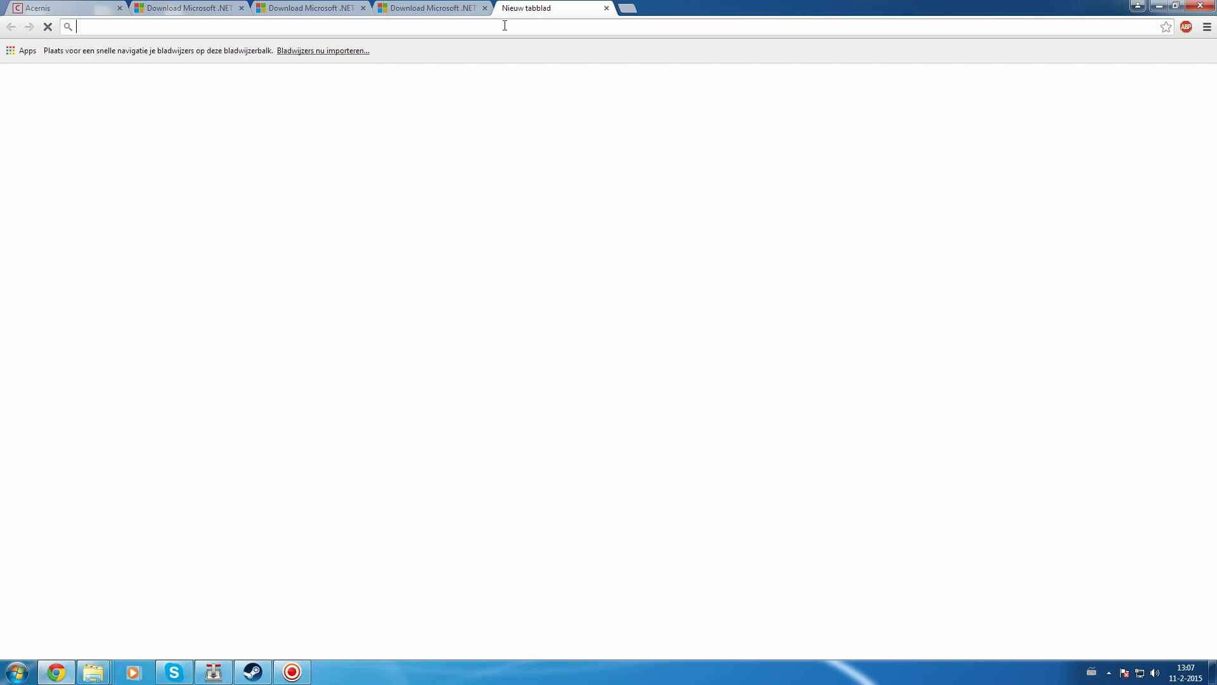
{"action": "type", "text": "winrar"}
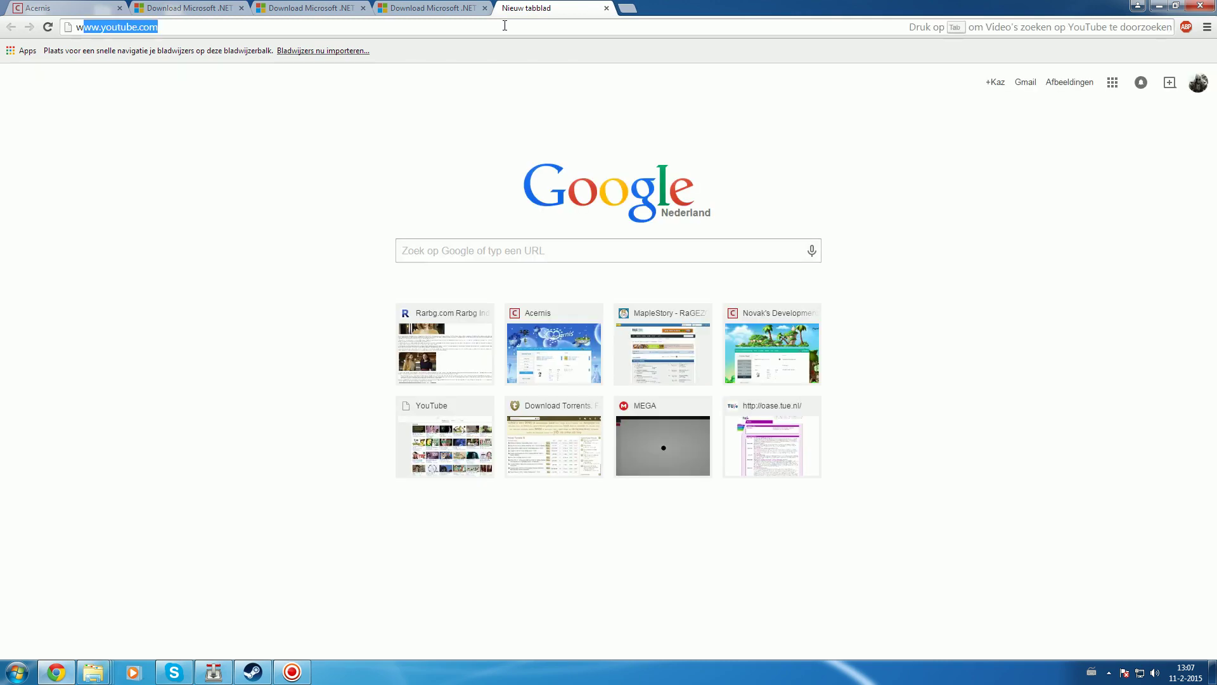
{"action": "key", "text": "Return"}
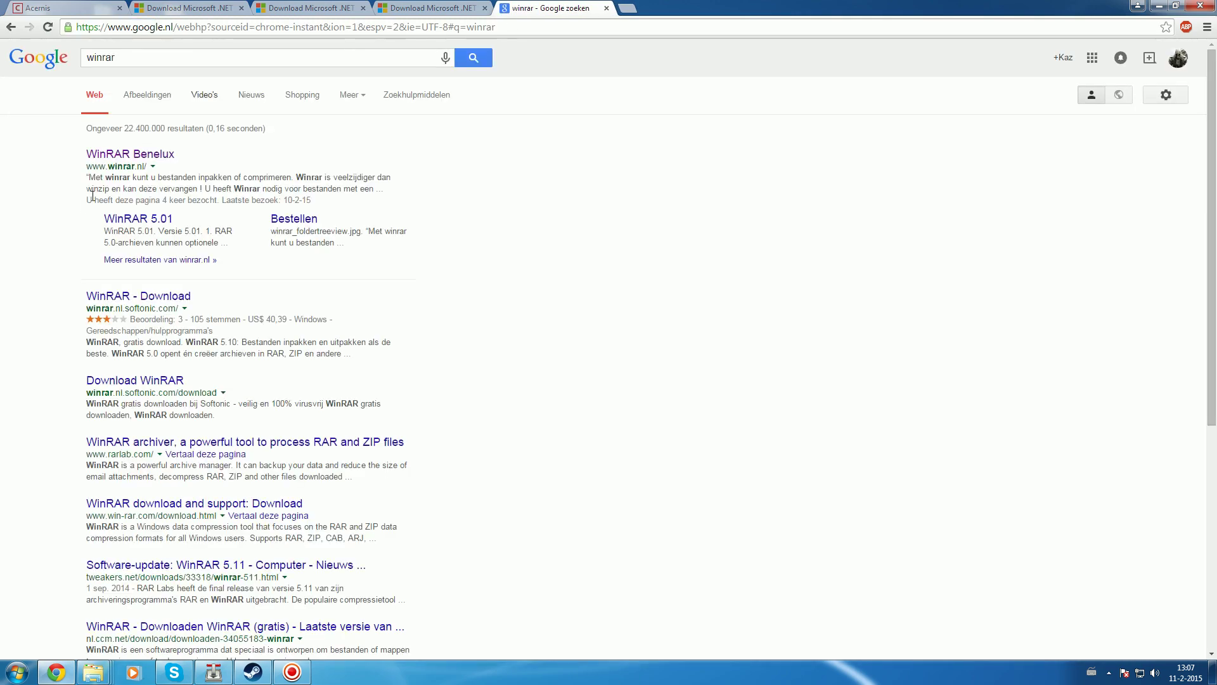
{"action": "left_click", "coordinate": [132, 155]}
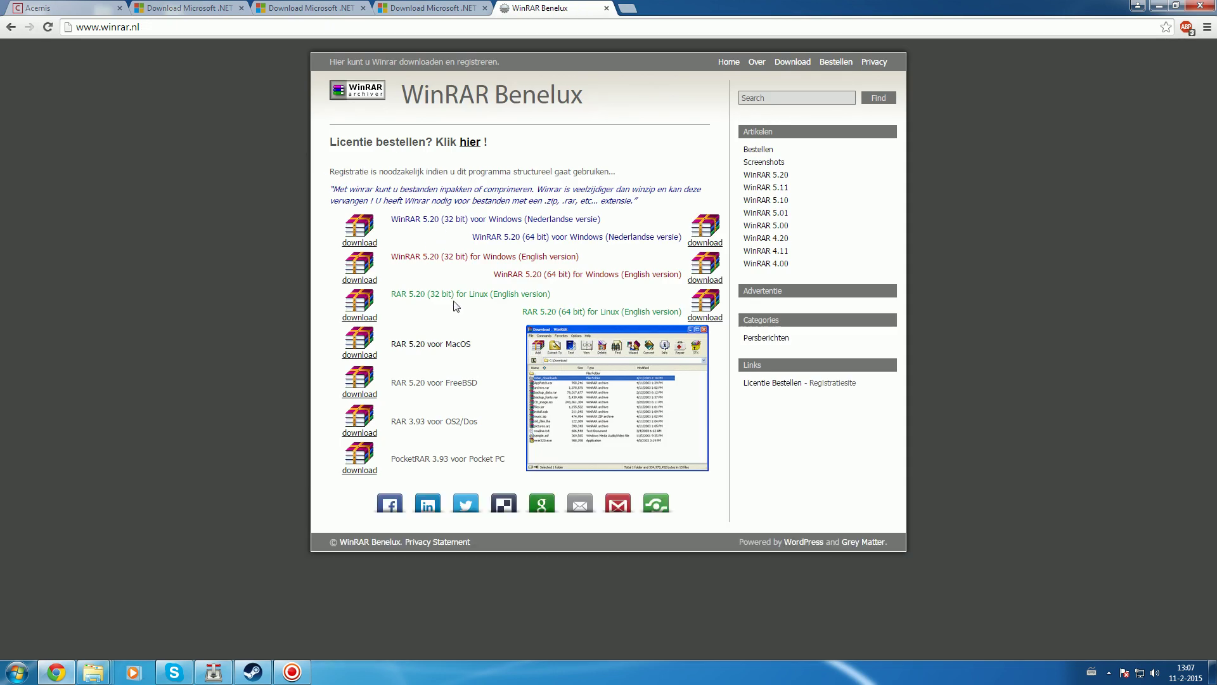
{"action": "middle_click", "coordinate": [567, 14]}
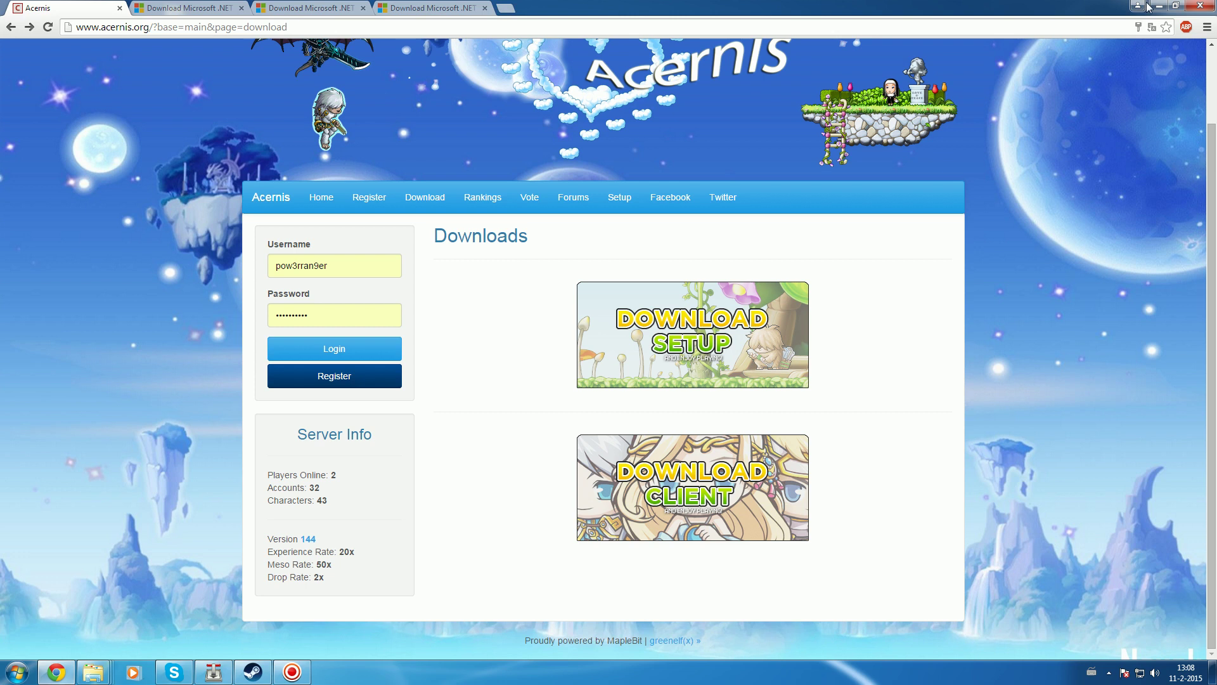
{"action": "left_click", "coordinate": [1175, 7]}
Open MapleStory.rar in WinRAR from the Downloads folder.
{"action": "double_click", "coordinate": [675, 72]}
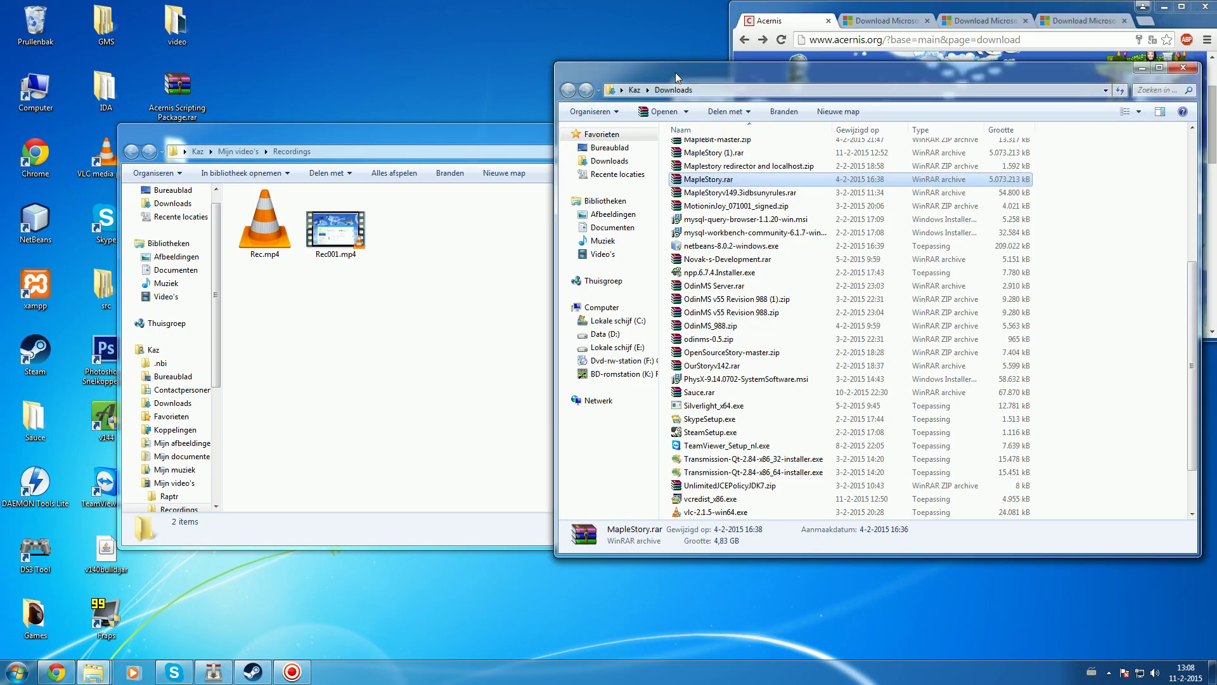
{"action": "double_click", "coordinate": [876, 6]}
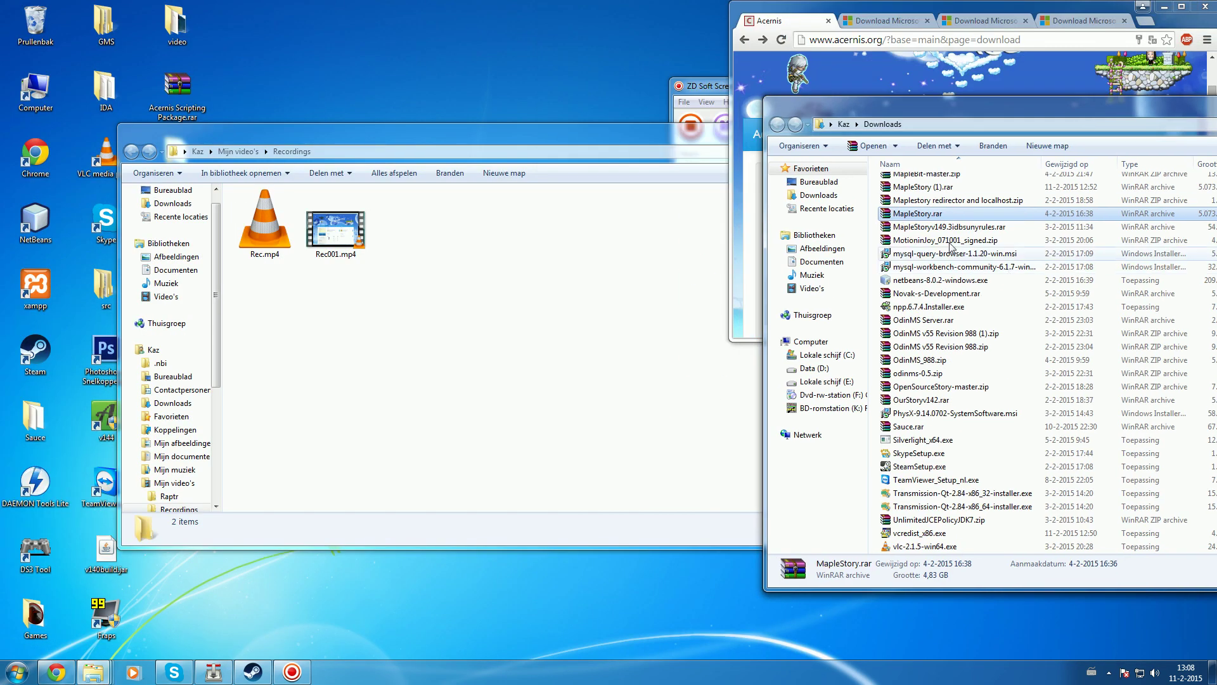
{"action": "key", "text": "Return"}
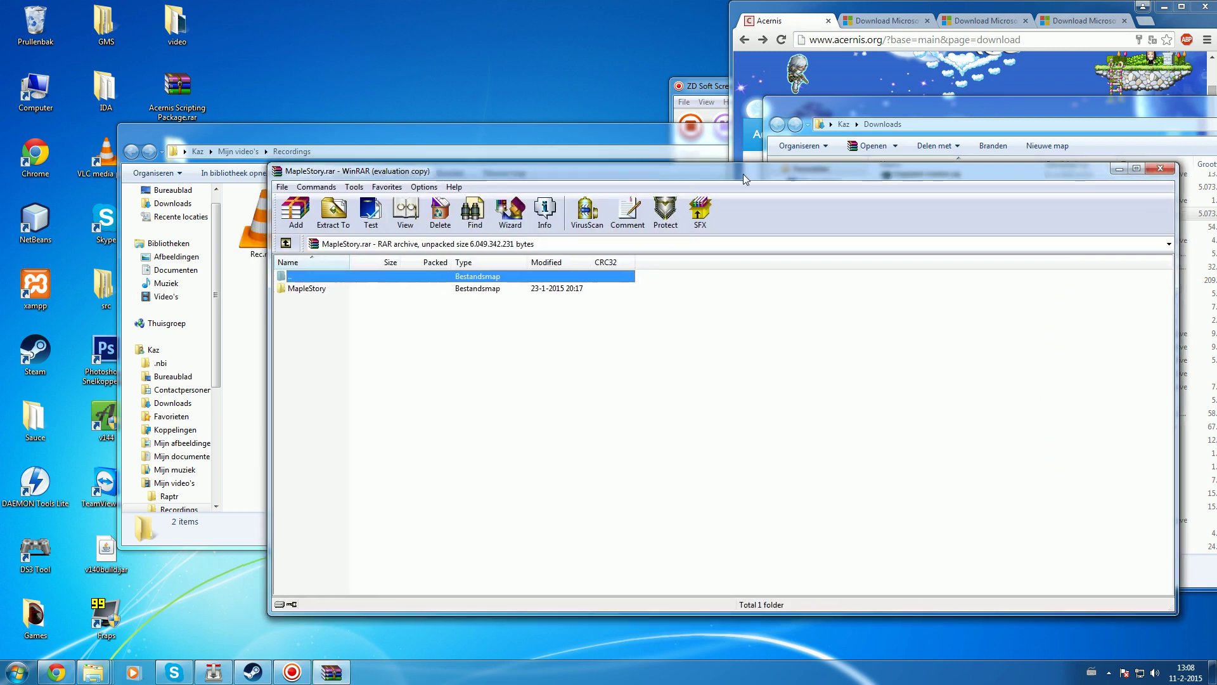
{"action": "left_click_drag", "start_coordinate": [743, 164], "coordinate": [912, 139]}
Extract the MapleStory folder to the desktop, answer Nee to merging, and close the archive.
{"action": "left_click_drag", "start_coordinate": [471, 256], "coordinate": [368, 66]}
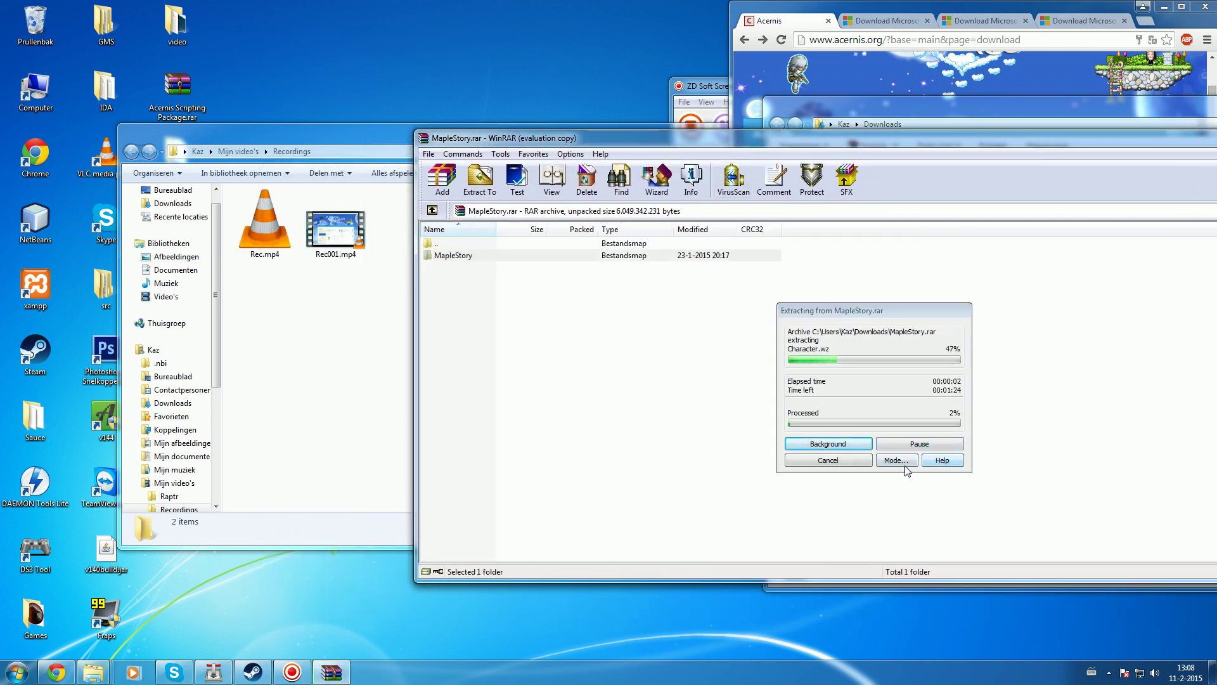
{"action": "left_click", "coordinate": [824, 460]}
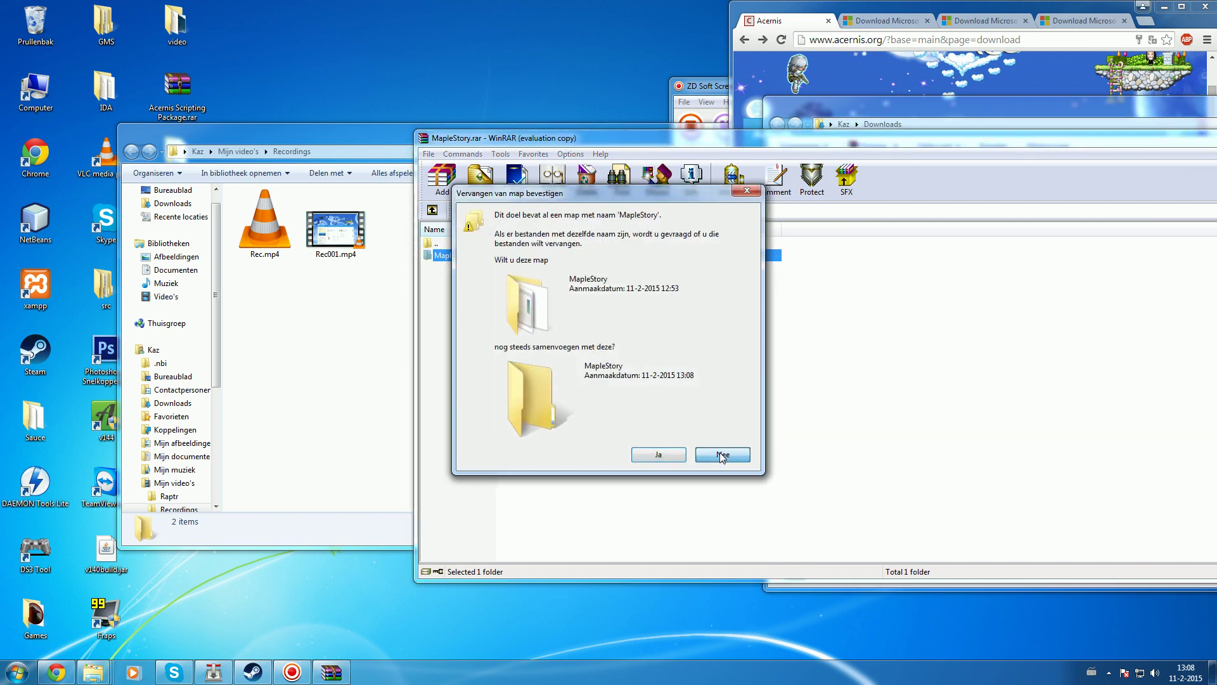
{"action": "left_click", "coordinate": [721, 455]}
{"action": "left_click_drag", "start_coordinate": [955, 140], "coordinate": [680, 235]}
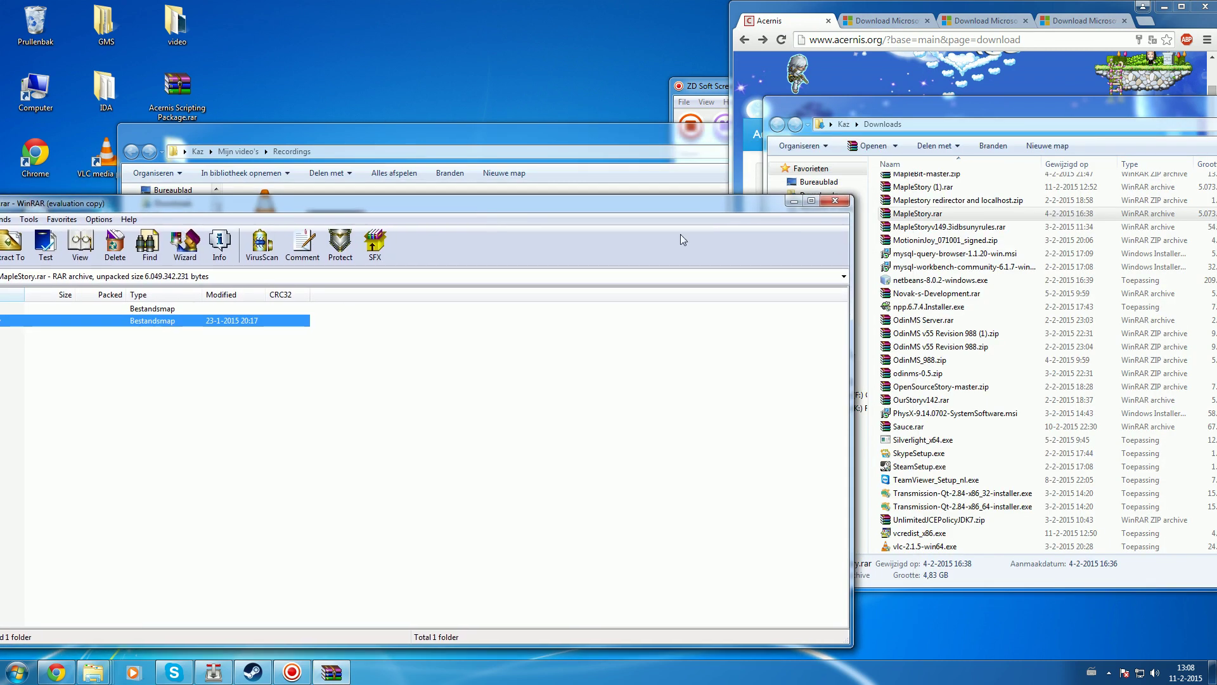
{"action": "left_click", "coordinate": [834, 200]}
Open the desktop MapleStory folder and go into its HShield subfolder.
{"action": "left_click", "coordinate": [857, 130]}
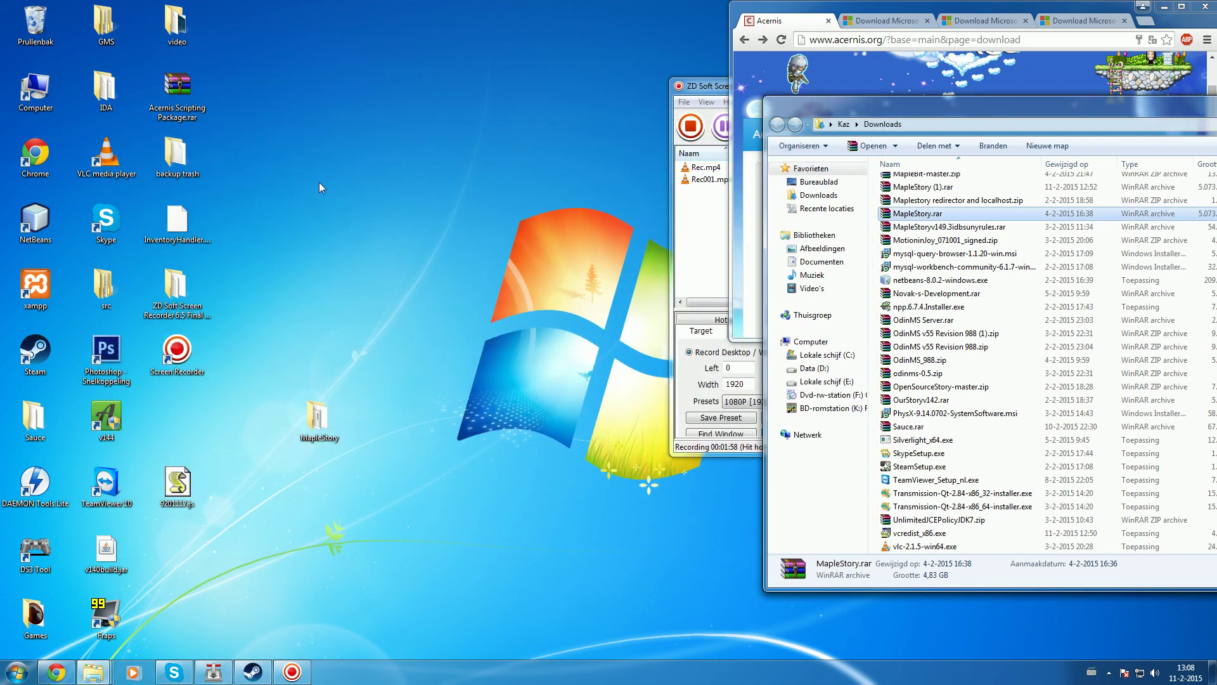
{"action": "double_click", "coordinate": [318, 419]}
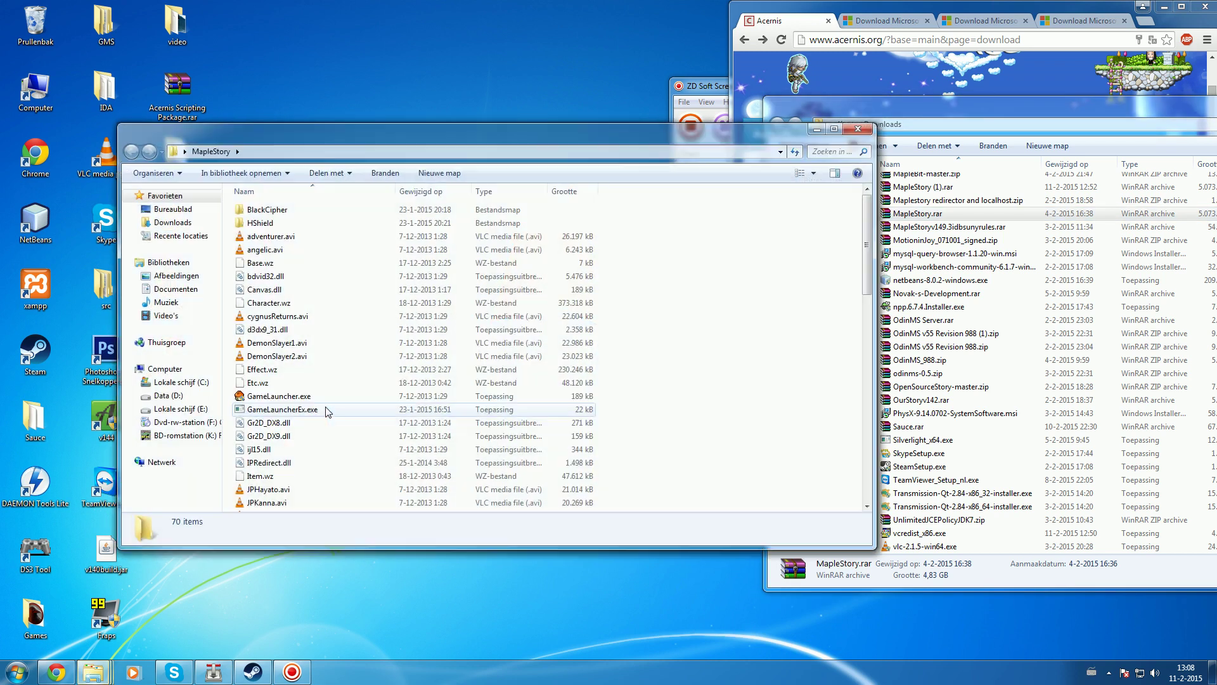
{"action": "left_click_drag", "start_coordinate": [274, 139], "coordinate": [371, 140]}
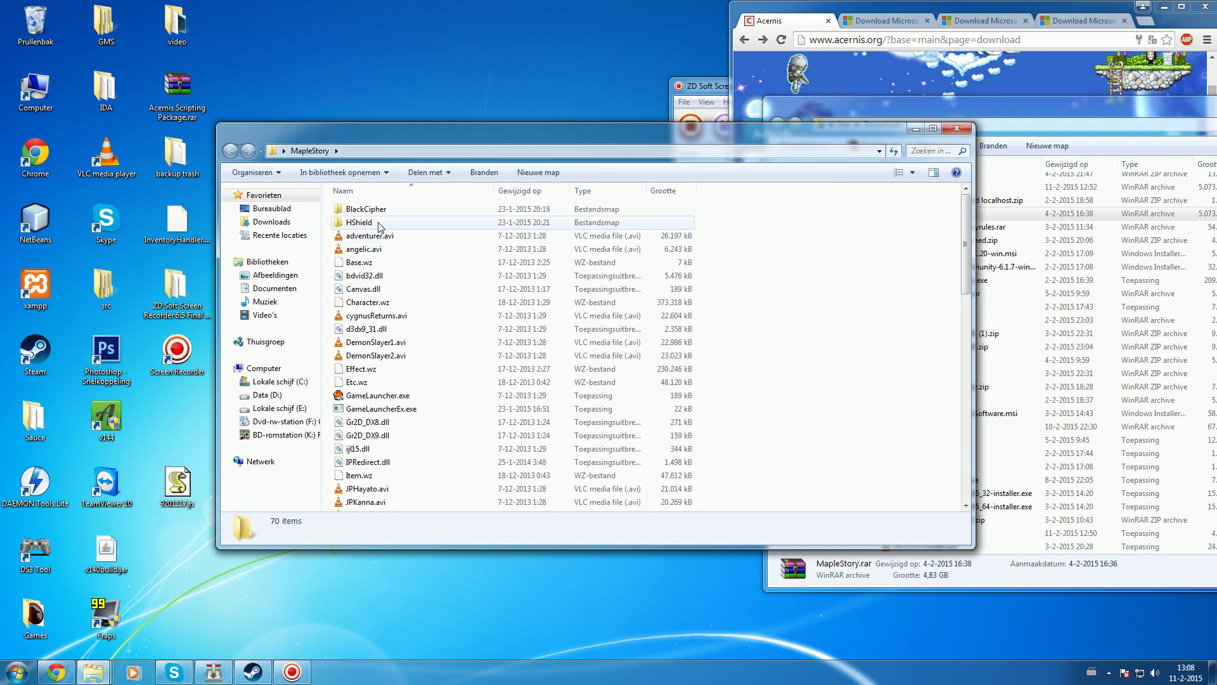
{"action": "double_click", "coordinate": [359, 222]}
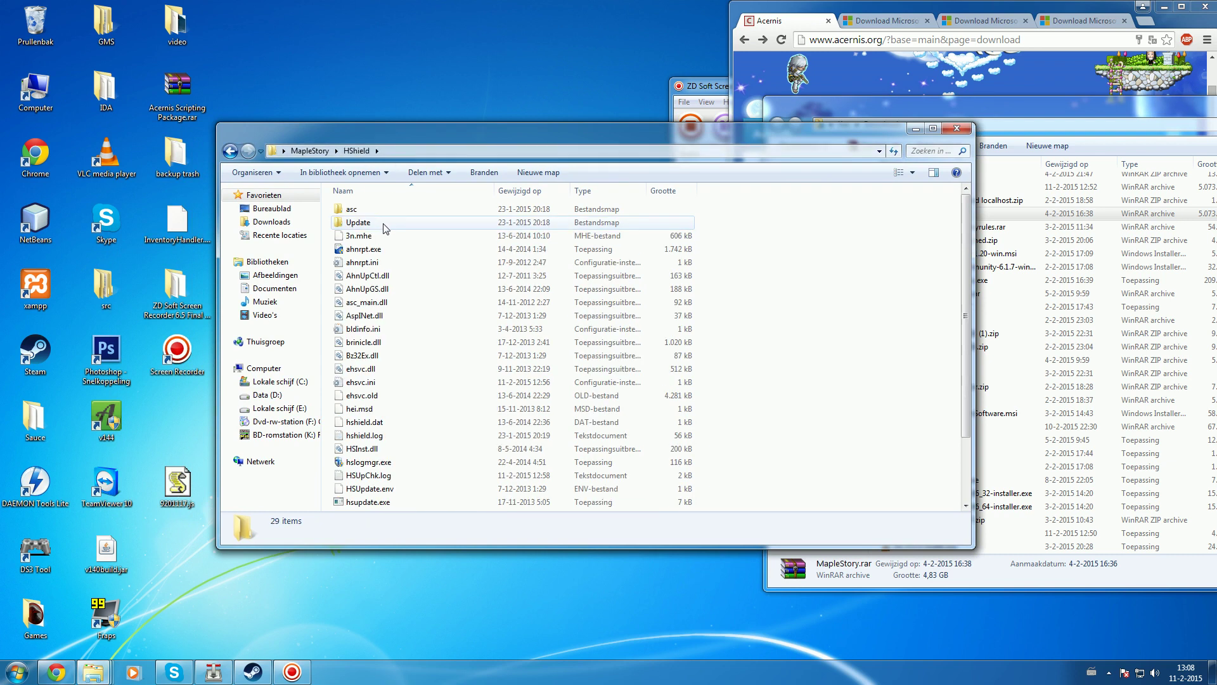
Open ehsvc.ini in Notepad and select its GamePath line.
{"action": "scroll", "coordinate": [386, 229], "scroll_direction": "down", "scroll_amount": 2}
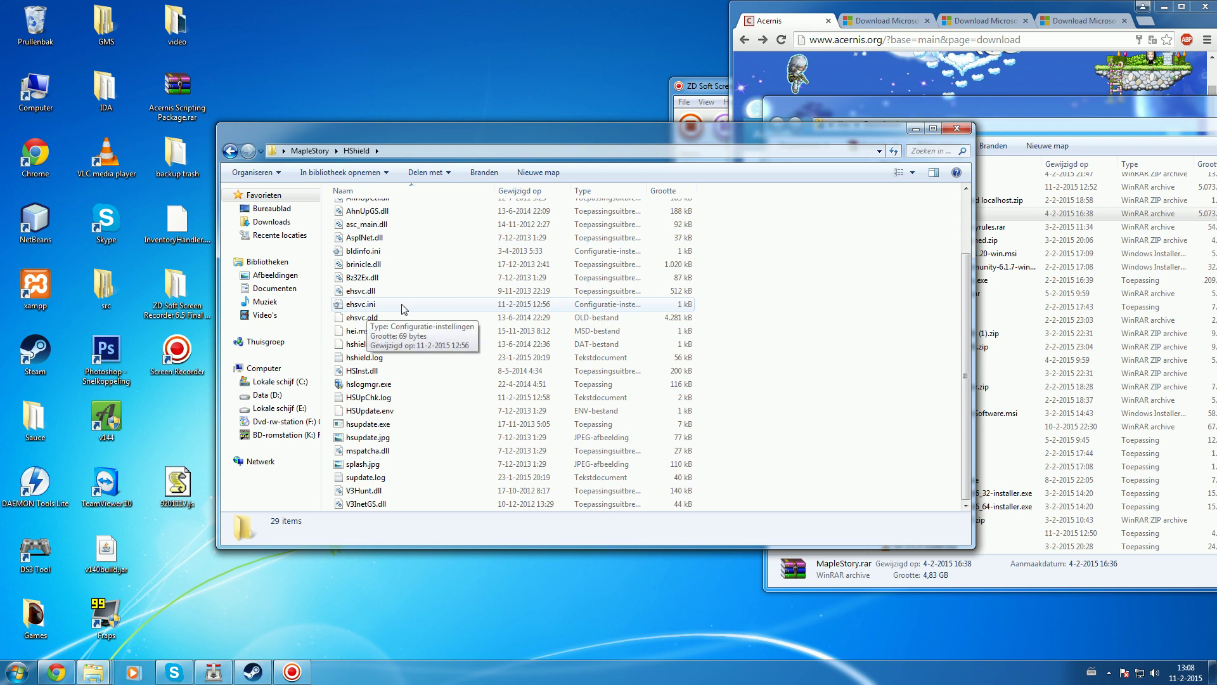
{"action": "double_click", "coordinate": [402, 304]}
{"action": "left_click_drag", "start_coordinate": [429, 126], "coordinate": [314, 57]}
{"action": "left_click", "coordinate": [116, 78]}
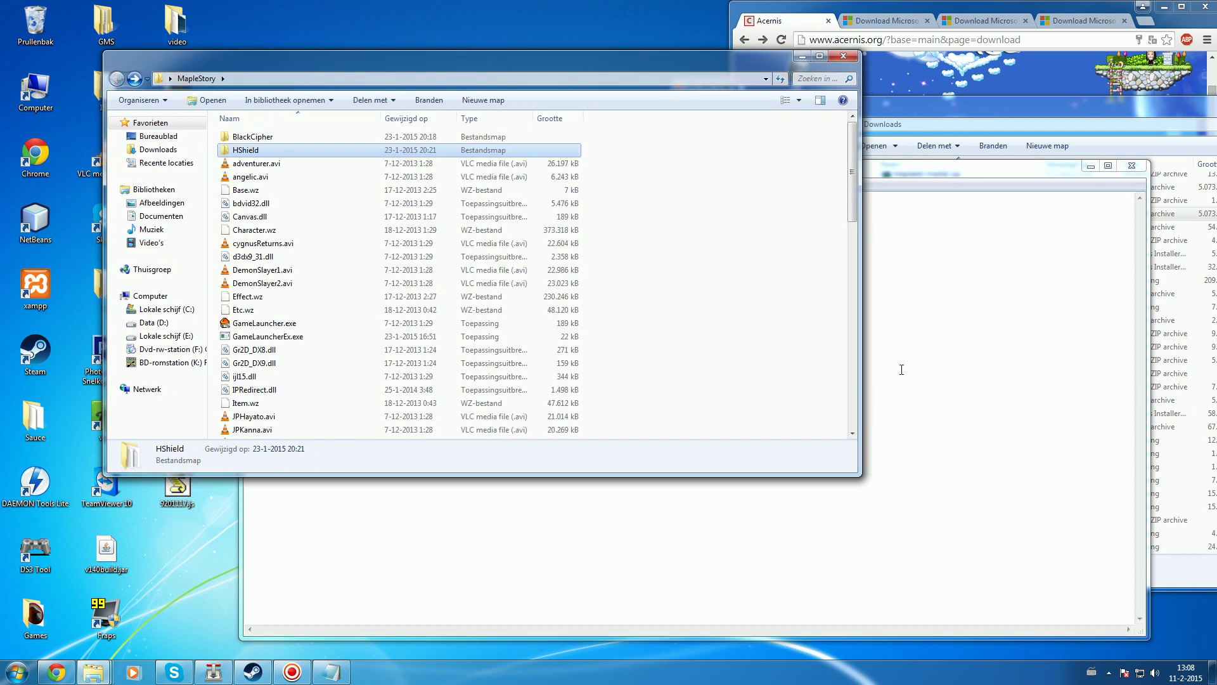
{"action": "key", "text": "alt+Tab"}
{"action": "left_click_drag", "start_coordinate": [246, 218], "coordinate": [352, 162]}
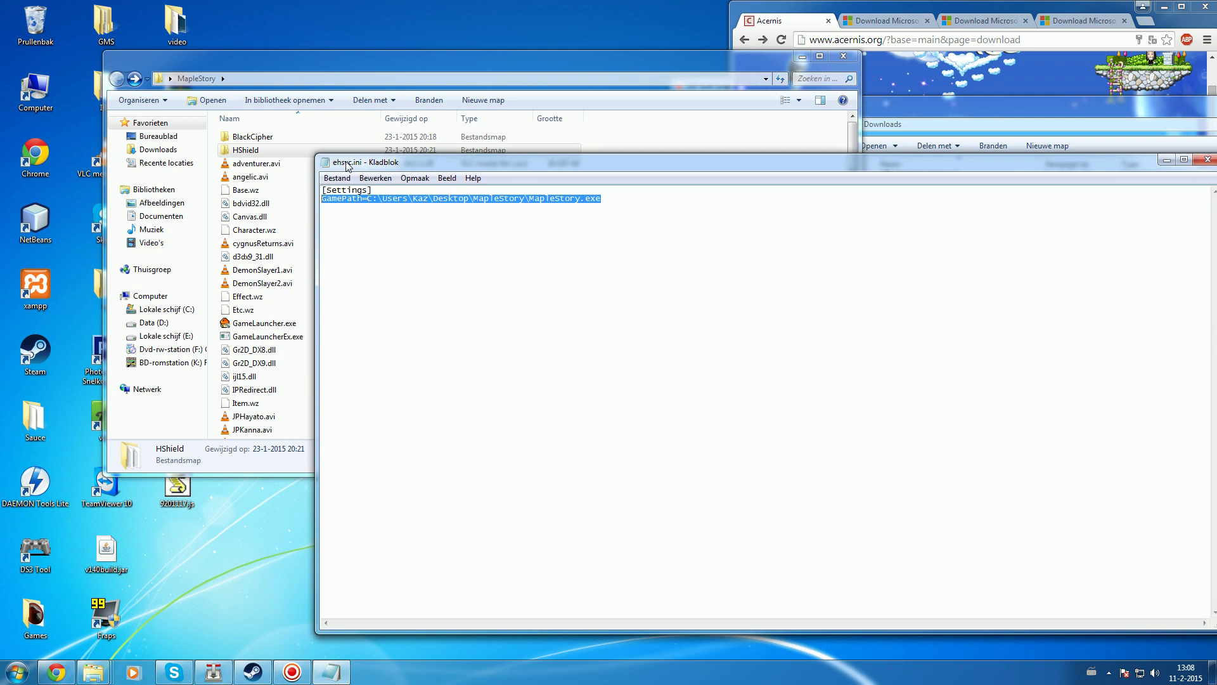
Copy the MapleStory folder's full path from Explorer's address bar.
{"action": "left_click", "coordinate": [253, 180]}
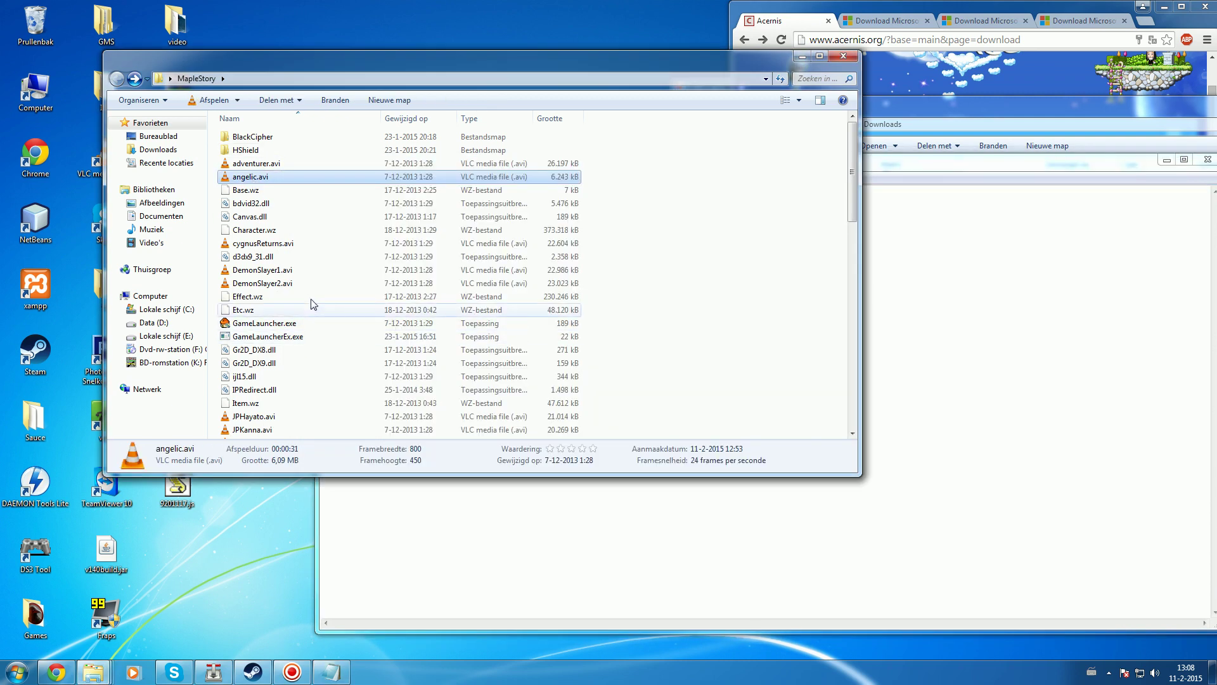
{"action": "left_click", "coordinate": [285, 79]}
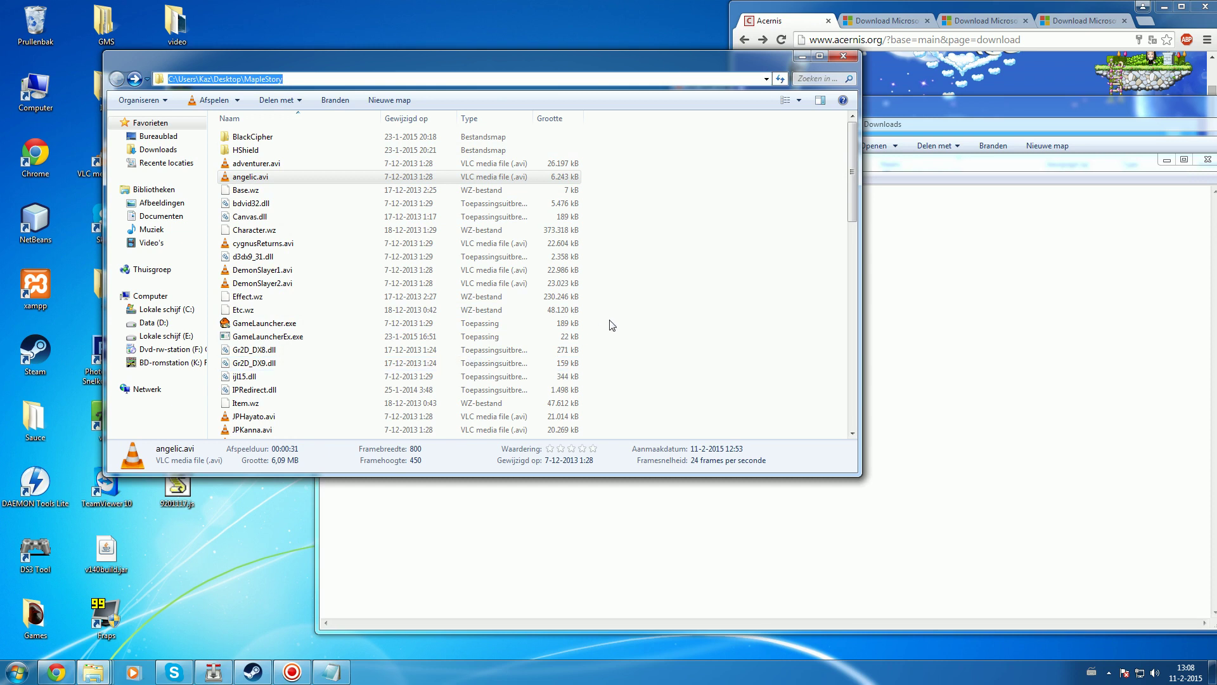
{"action": "left_click", "coordinate": [494, 287]}
{"action": "scroll", "coordinate": [494, 287], "scroll_direction": "down", "scroll_amount": 2}
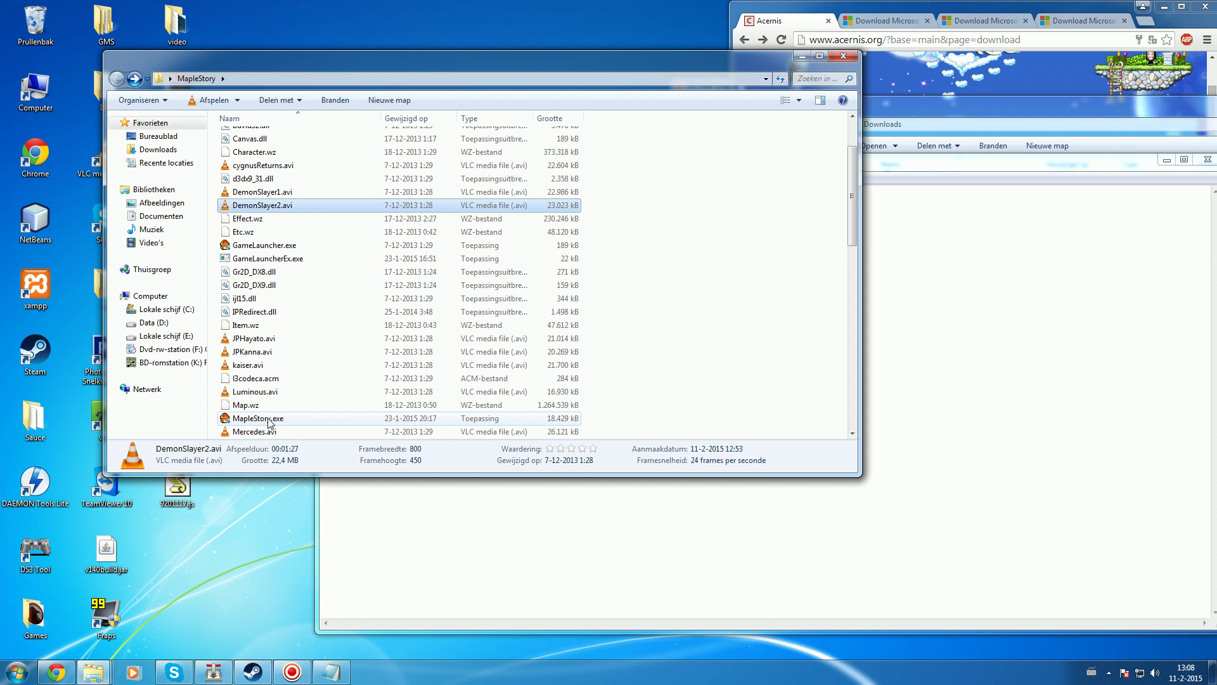
{"action": "left_click", "coordinate": [269, 419]}
Paste the folder path into GamePath before MapleStory.exe, then close ehsvc.ini.
{"action": "left_click", "coordinate": [1016, 331]}
{"action": "left_click_drag", "start_coordinate": [525, 200], "coordinate": [372, 191]}
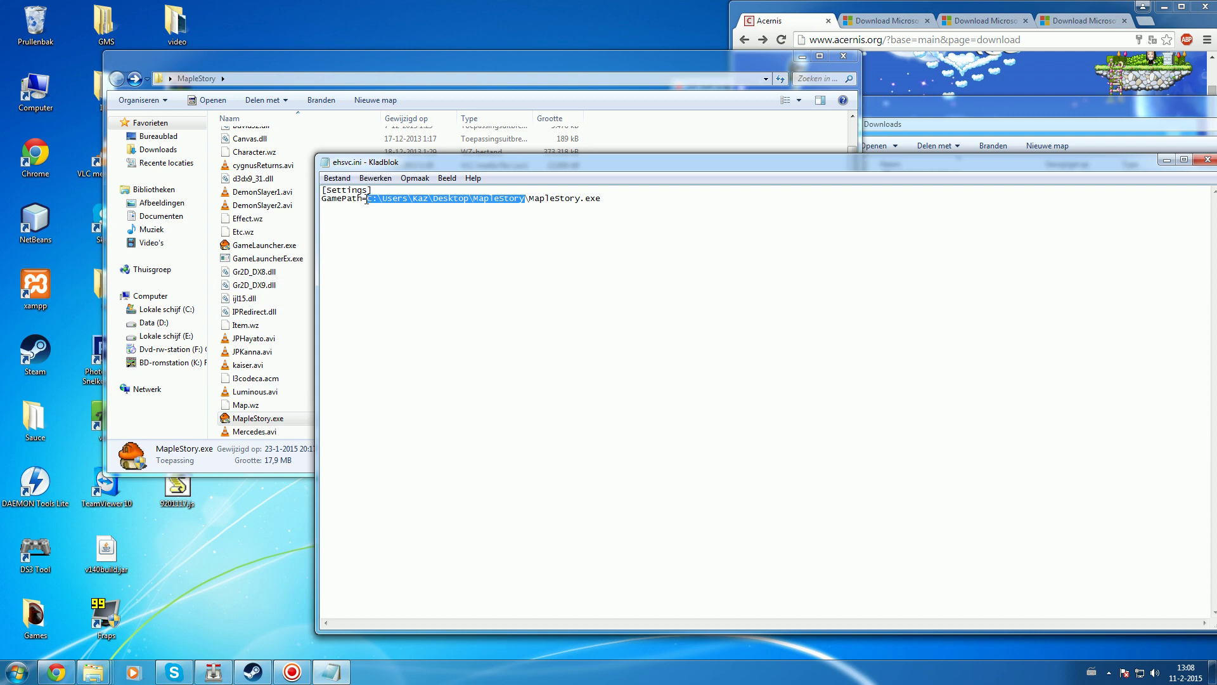
{"action": "key", "text": "Right"}
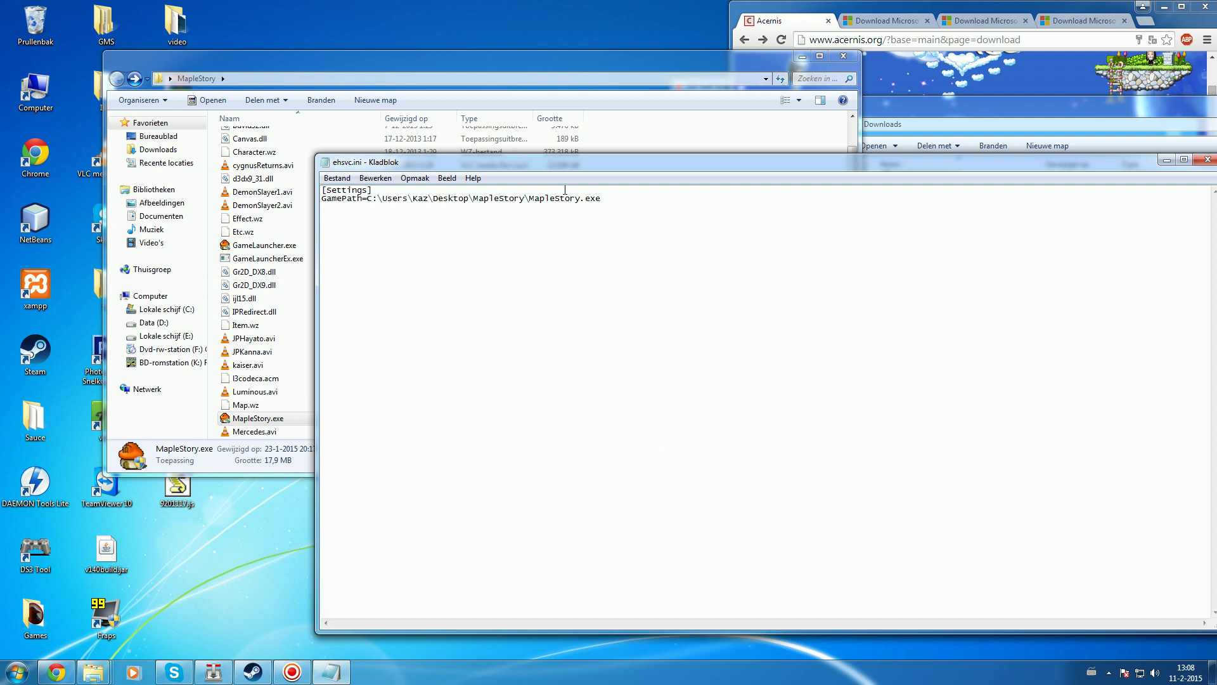
{"action": "left_click_drag", "start_coordinate": [368, 200], "coordinate": [641, 207]}
{"action": "left_click", "coordinate": [653, 209]}
{"action": "left_click_drag", "start_coordinate": [982, 165], "coordinate": [802, 160]}
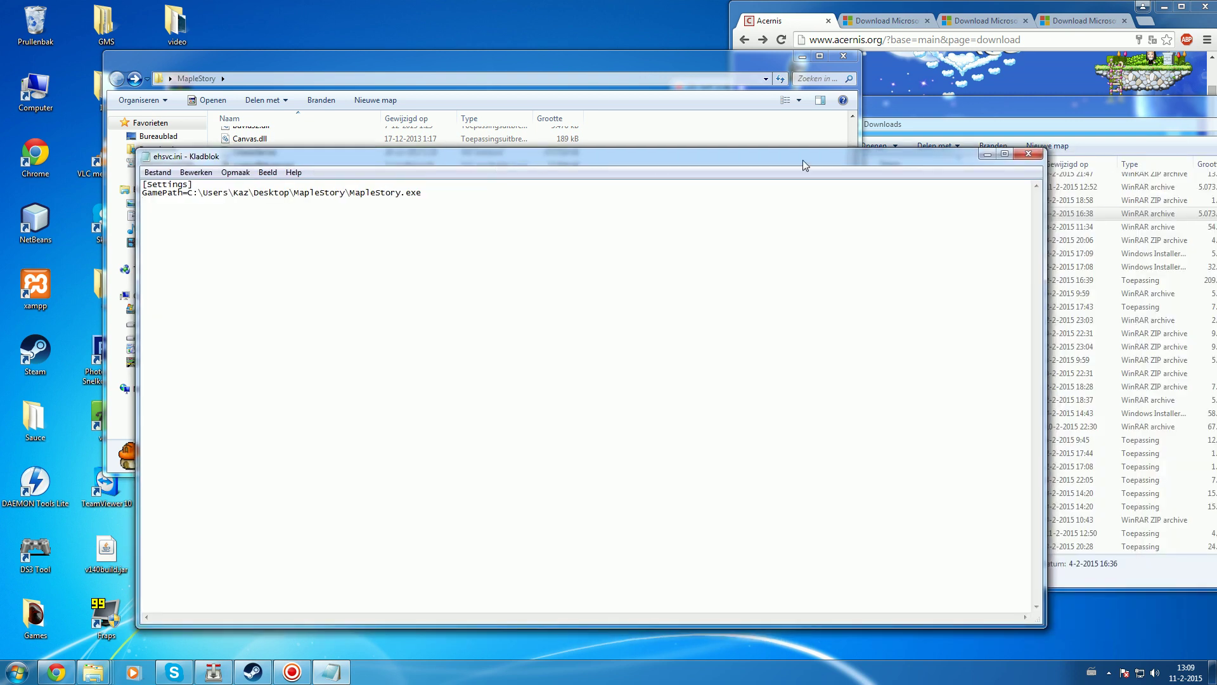
{"action": "left_click", "coordinate": [1028, 154]}
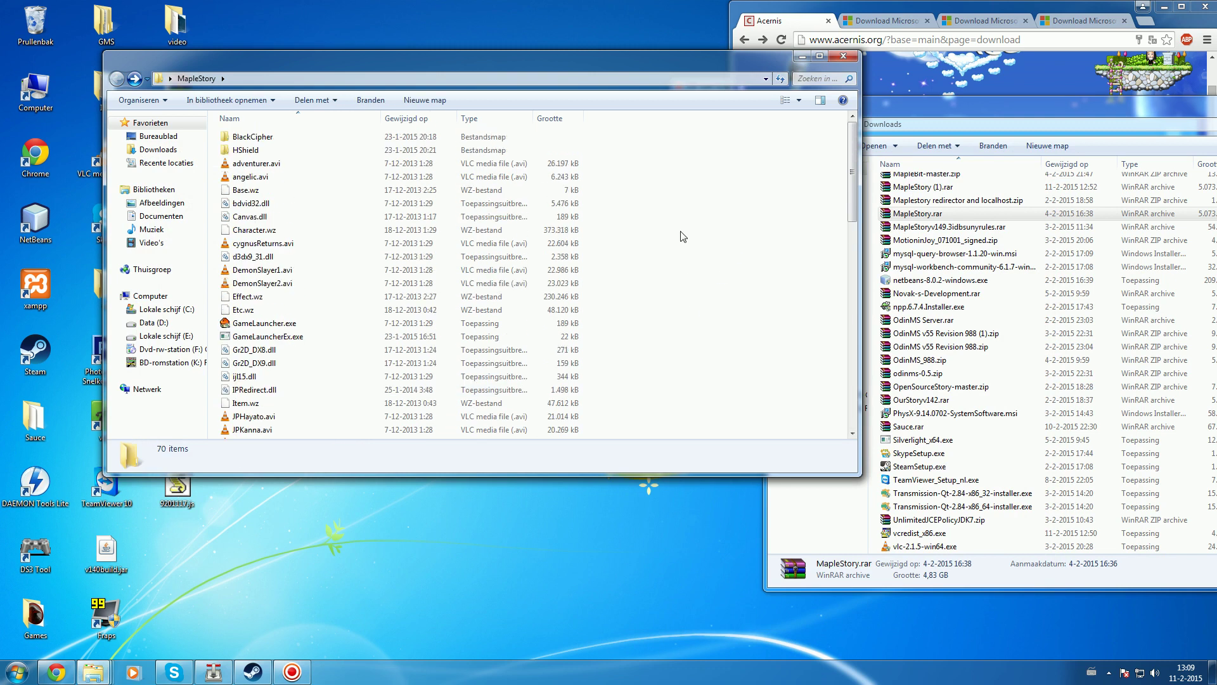
Download Launcher.rar (1.4 MB) from MEGA via the Acernis Download Client link.
{"action": "left_click_drag", "start_coordinate": [1175, 13], "coordinate": [633, 5]}
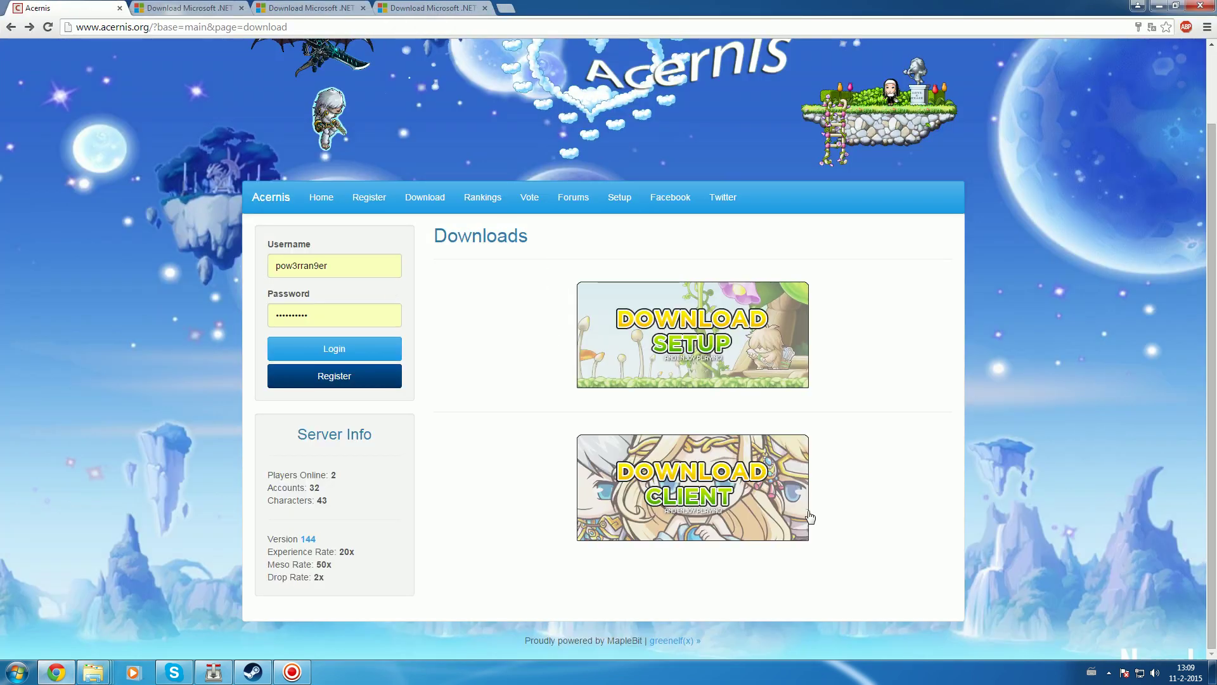
{"action": "left_click", "coordinate": [728, 509]}
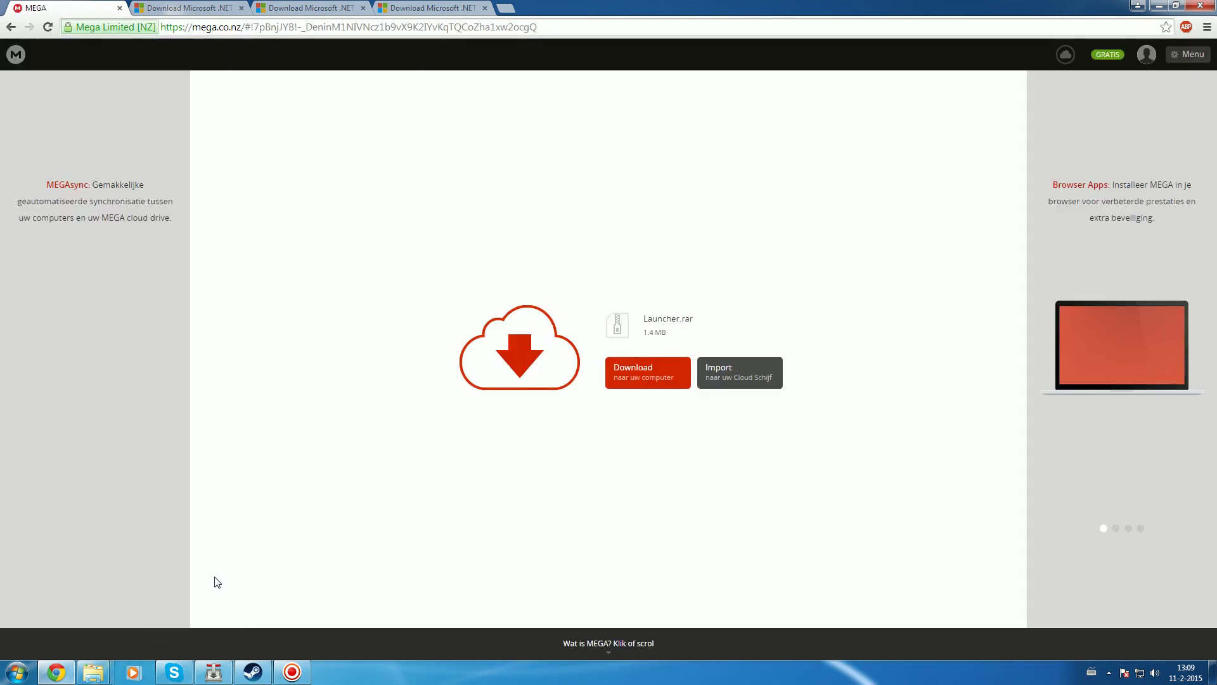
{"action": "left_click", "coordinate": [646, 381]}
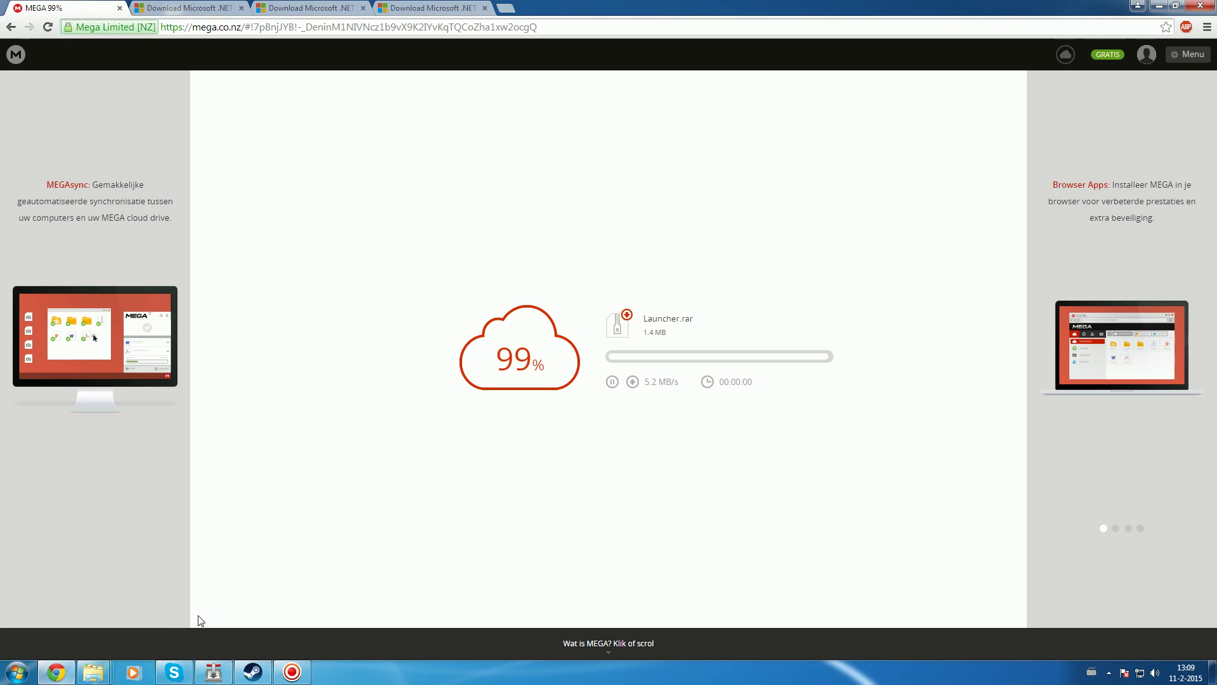
{"action": "left_click", "coordinate": [1110, 672]}
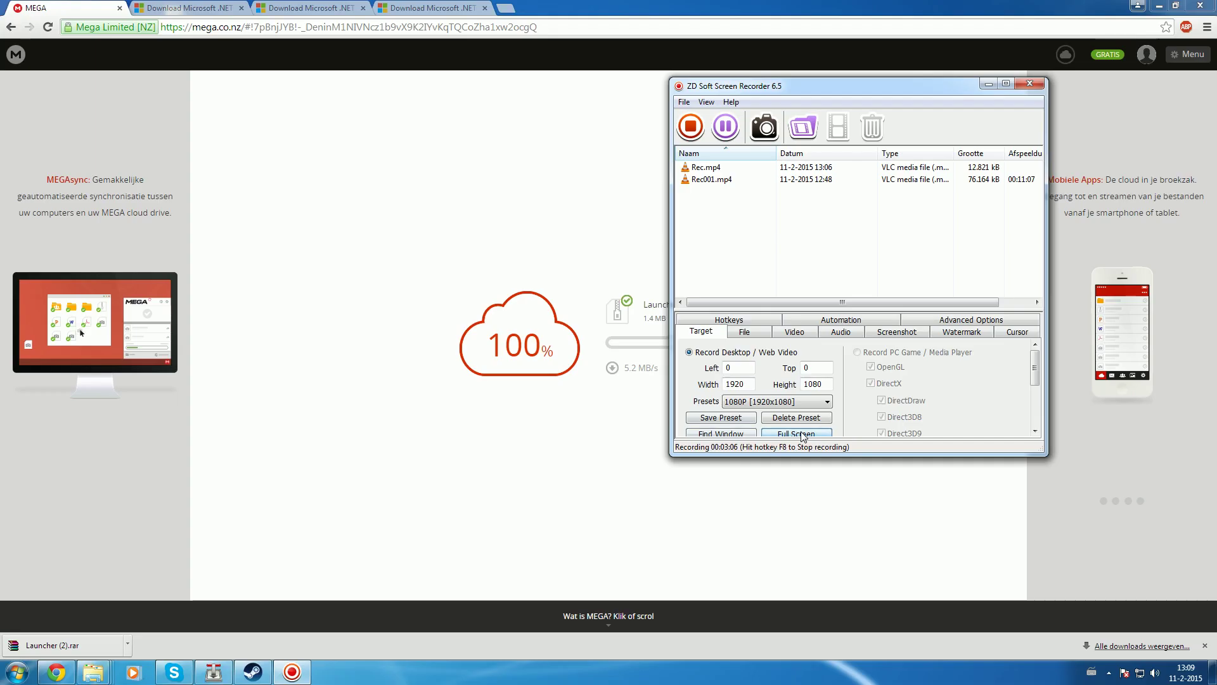
Move Ascernis Launcher.exe and IPRedirect.dll into MapleStory, choosing Verplaatsen en vervangen.
{"action": "left_click", "coordinate": [56, 644]}
{"action": "left_click_drag", "start_coordinate": [417, 208], "coordinate": [652, 108]}
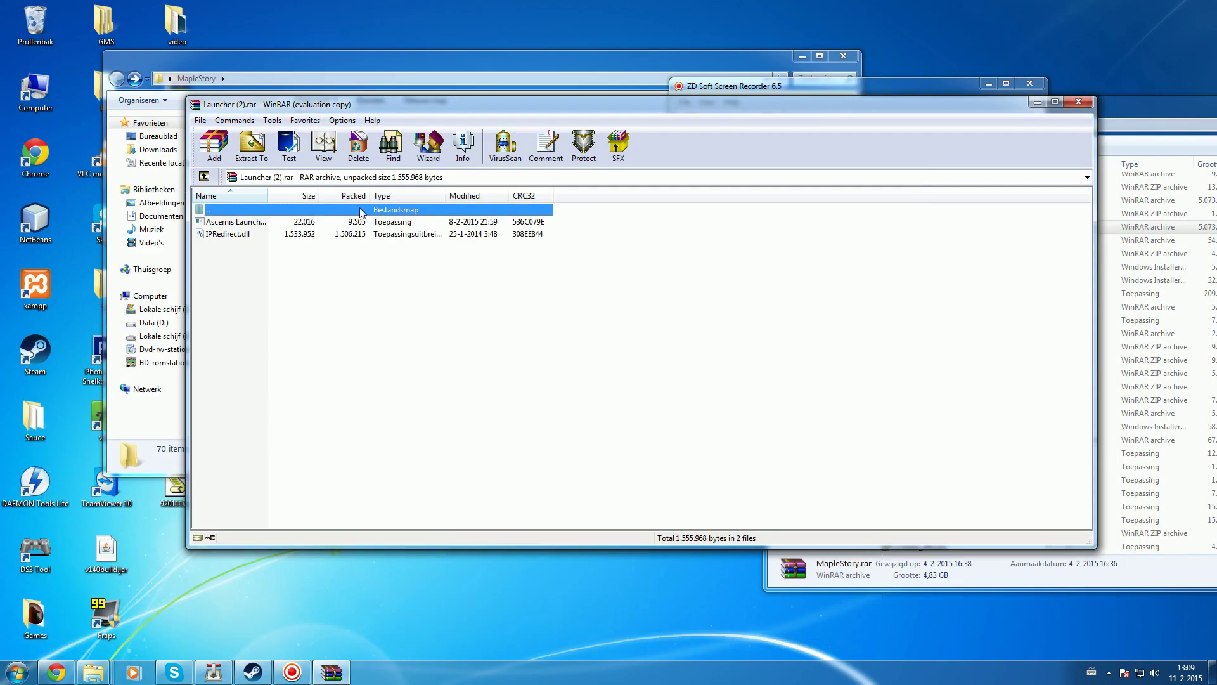
{"action": "left_click_drag", "start_coordinate": [324, 102], "coordinate": [702, 146]}
{"action": "left_click_drag", "start_coordinate": [613, 326], "coordinate": [607, 271]}
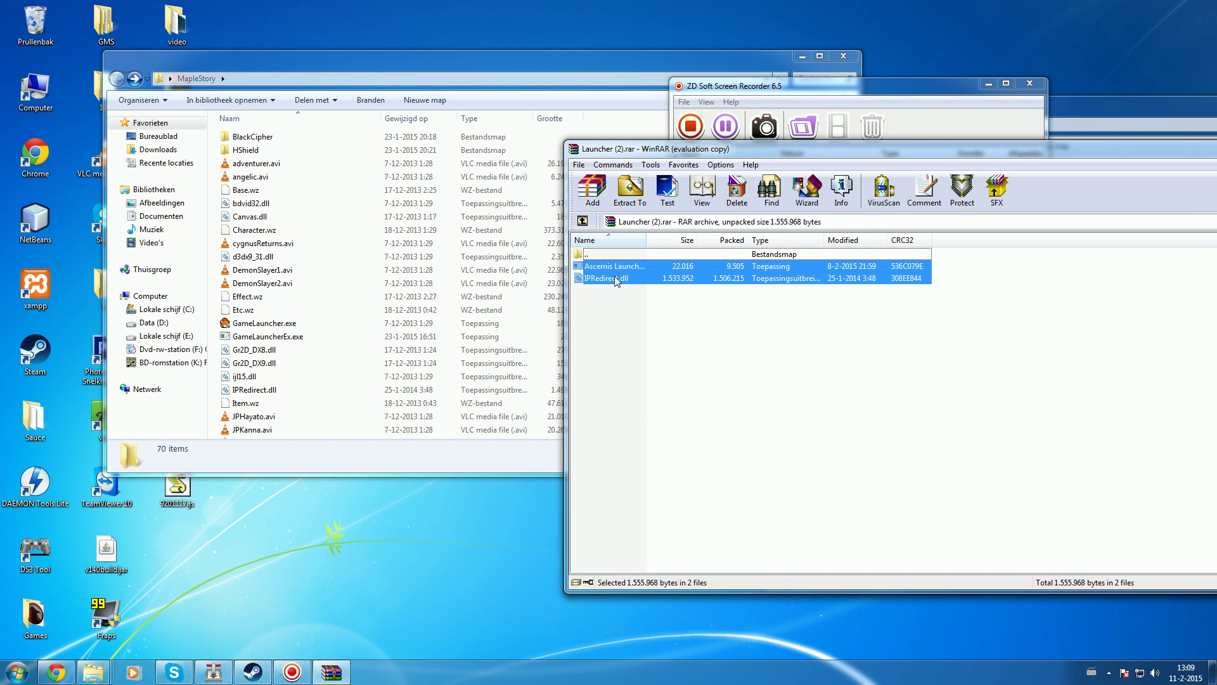
{"action": "left_click", "coordinate": [39, 680]}
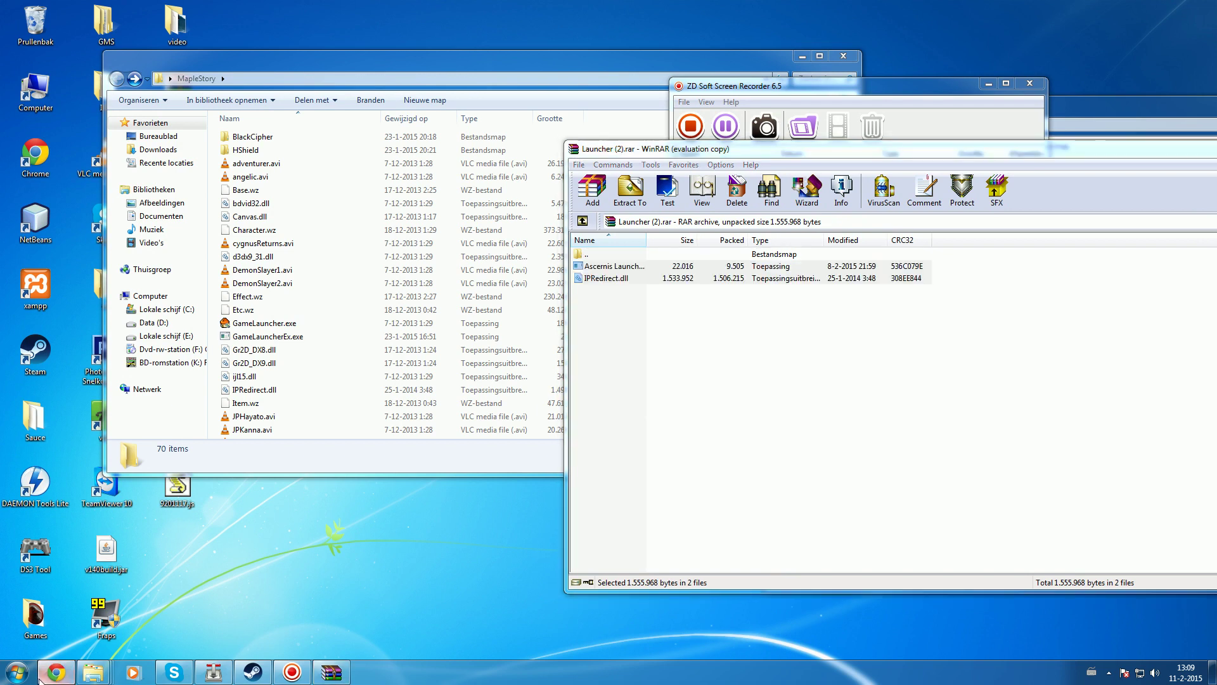
{"action": "left_click_drag", "start_coordinate": [614, 279], "coordinate": [216, 315]}
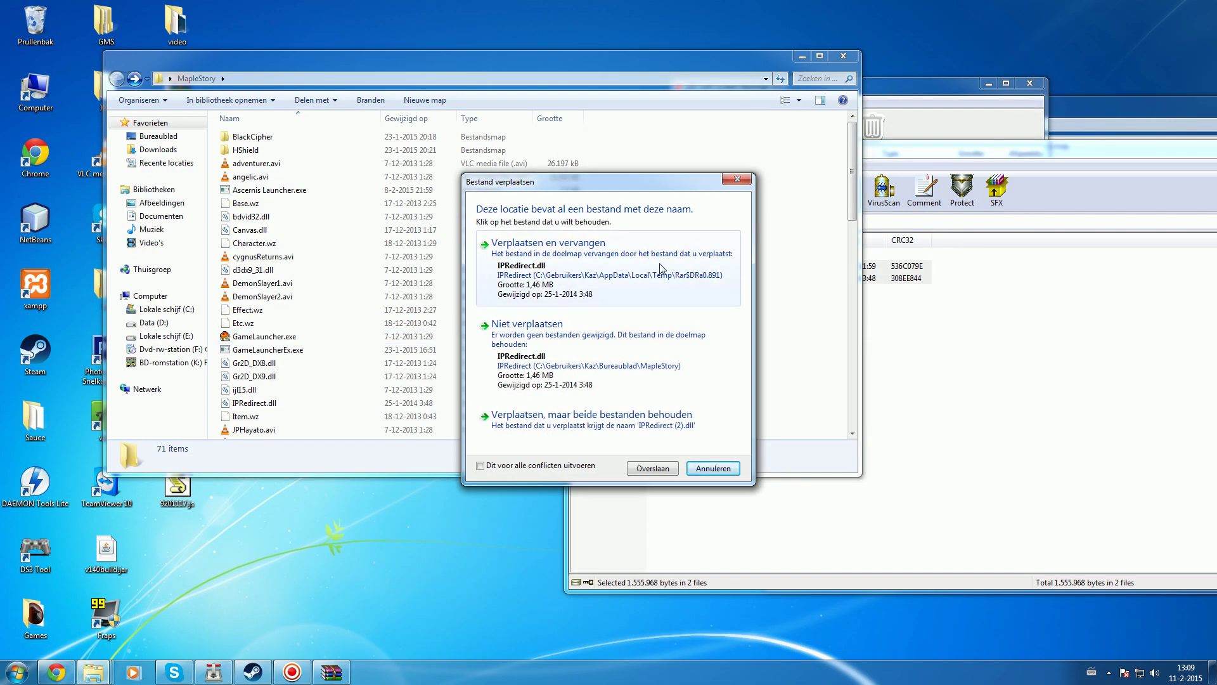
{"action": "left_click", "coordinate": [662, 268]}
Run Ascernis Launcher.exe as administrator, allow it past the security warning, and press PLAY.
{"action": "left_click", "coordinate": [259, 192]}
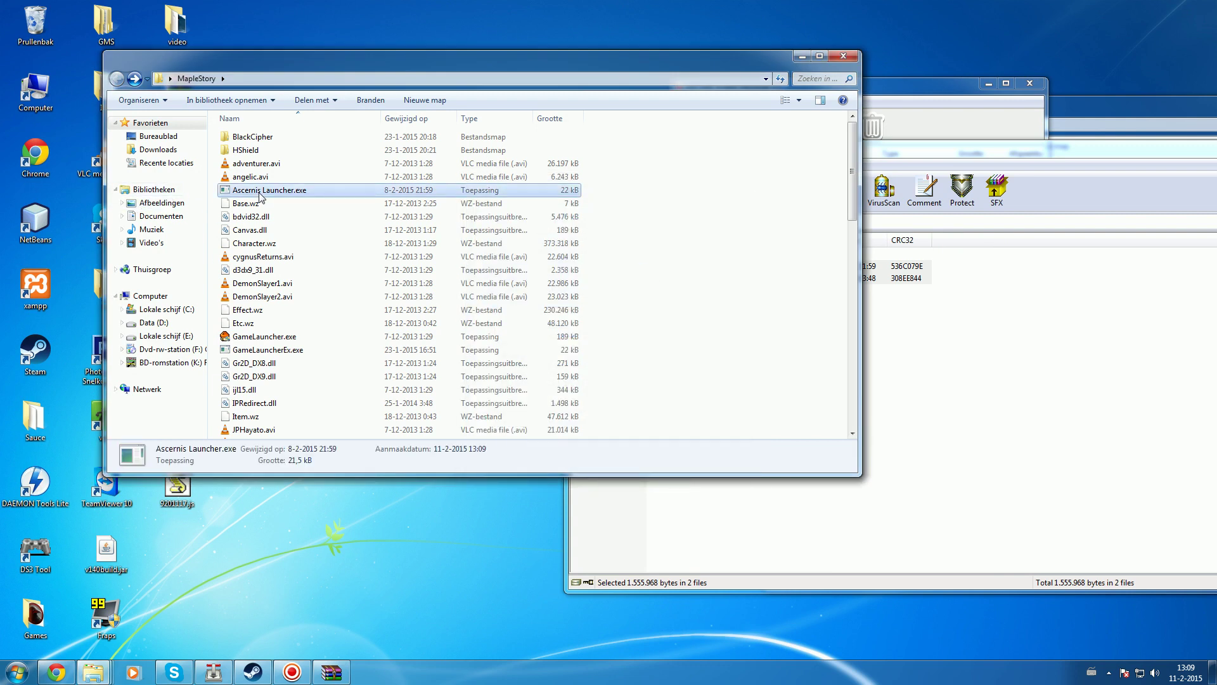
{"action": "right_click", "coordinate": [260, 193]}
{"action": "left_click", "coordinate": [323, 211]}
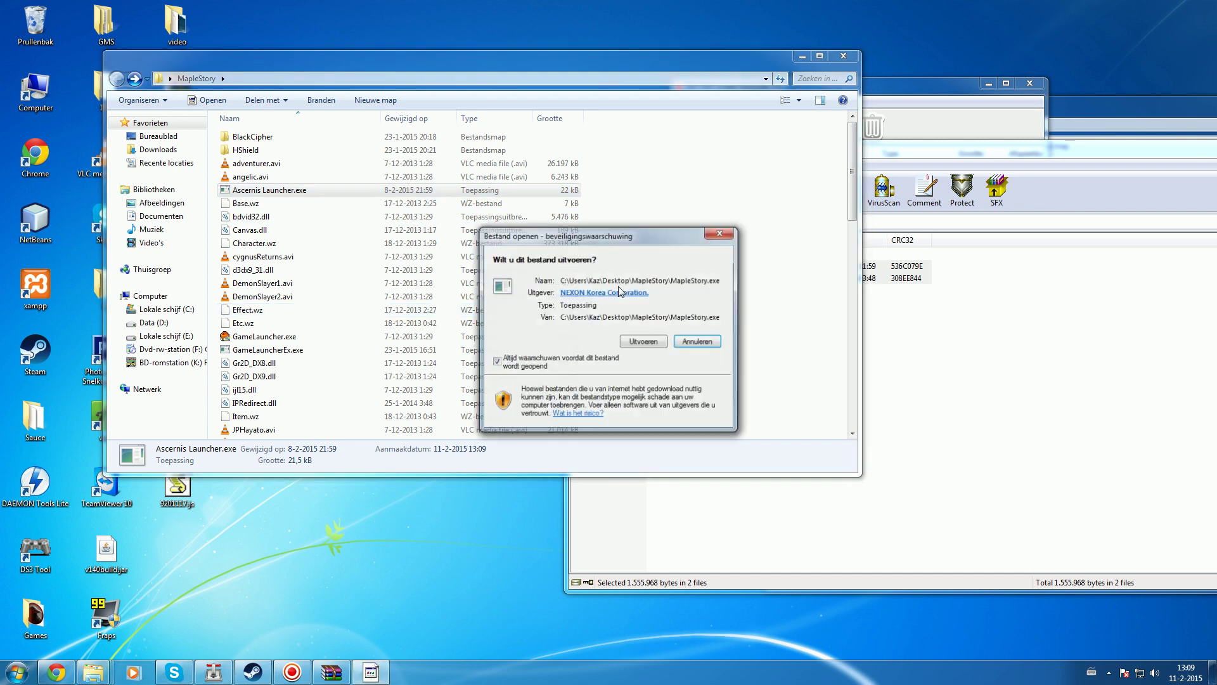
{"action": "left_click", "coordinate": [640, 352]}
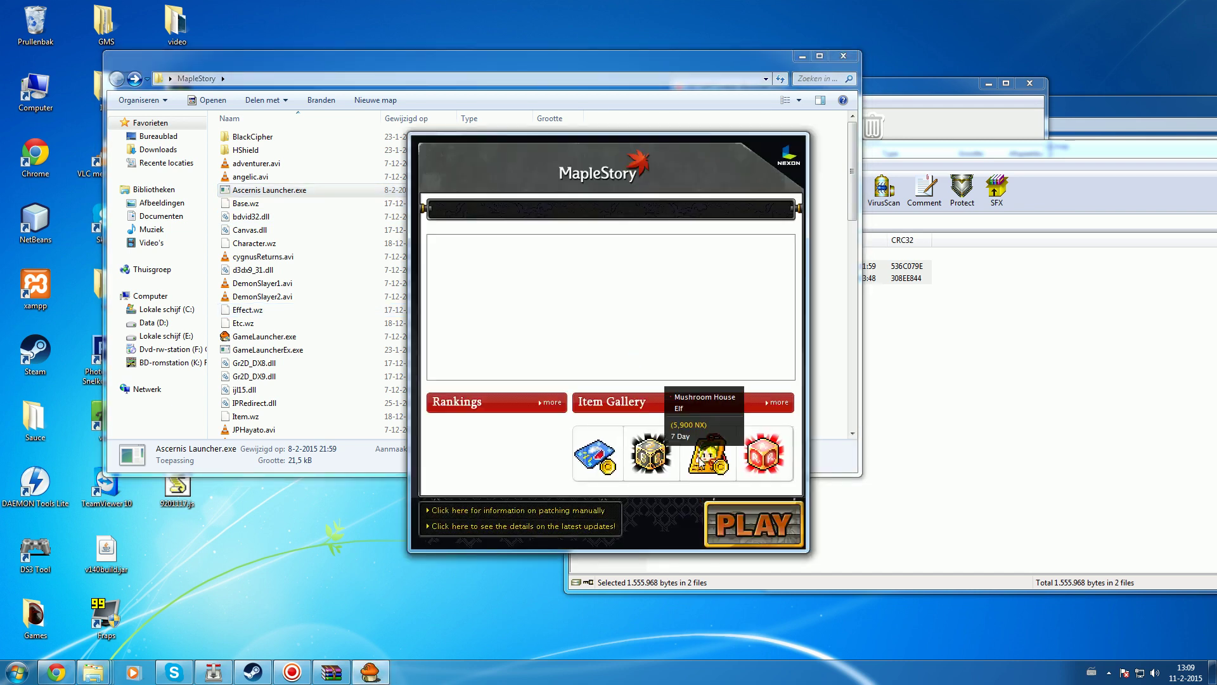
{"action": "left_click", "coordinate": [732, 536]}
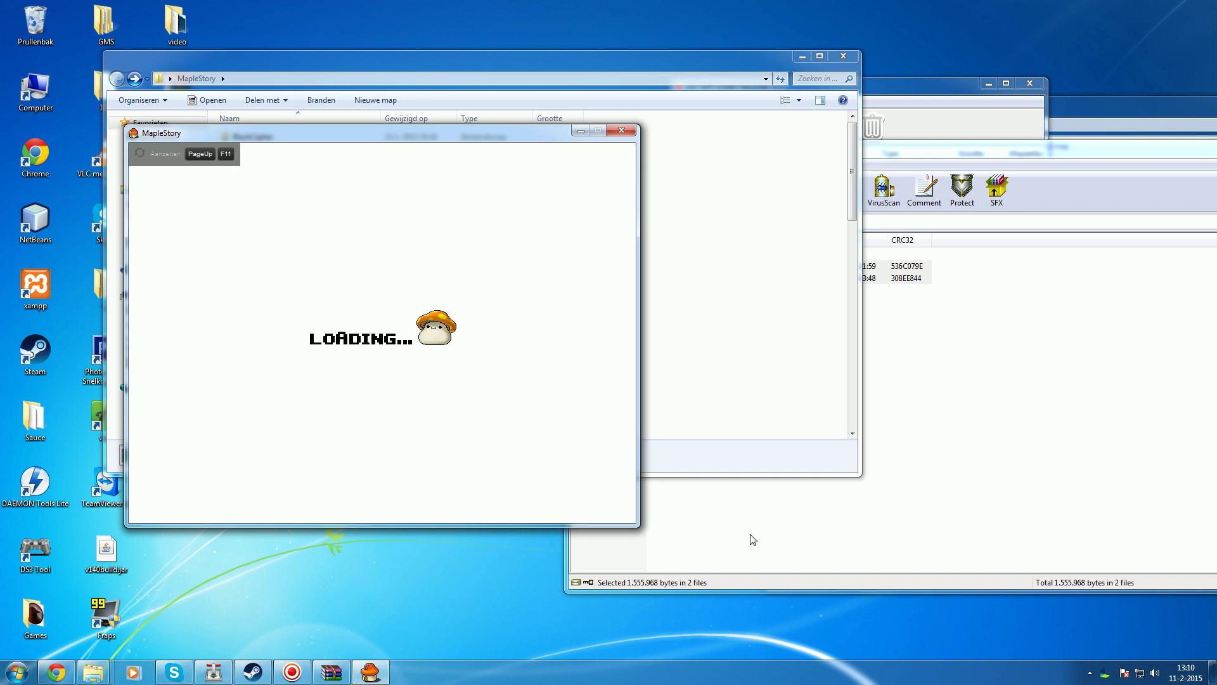
Bring Chrome back from MEGA to the Acernis home page.
{"action": "left_click", "coordinate": [65, 677]}
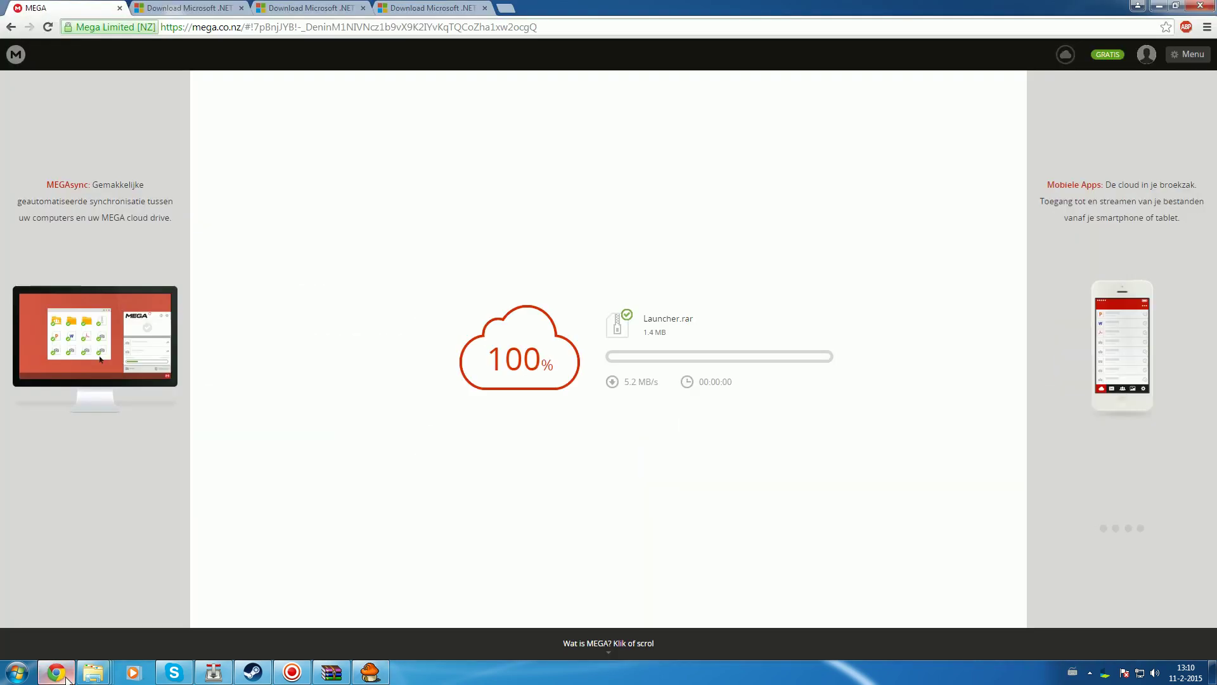
{"action": "left_click", "coordinate": [12, 27]}
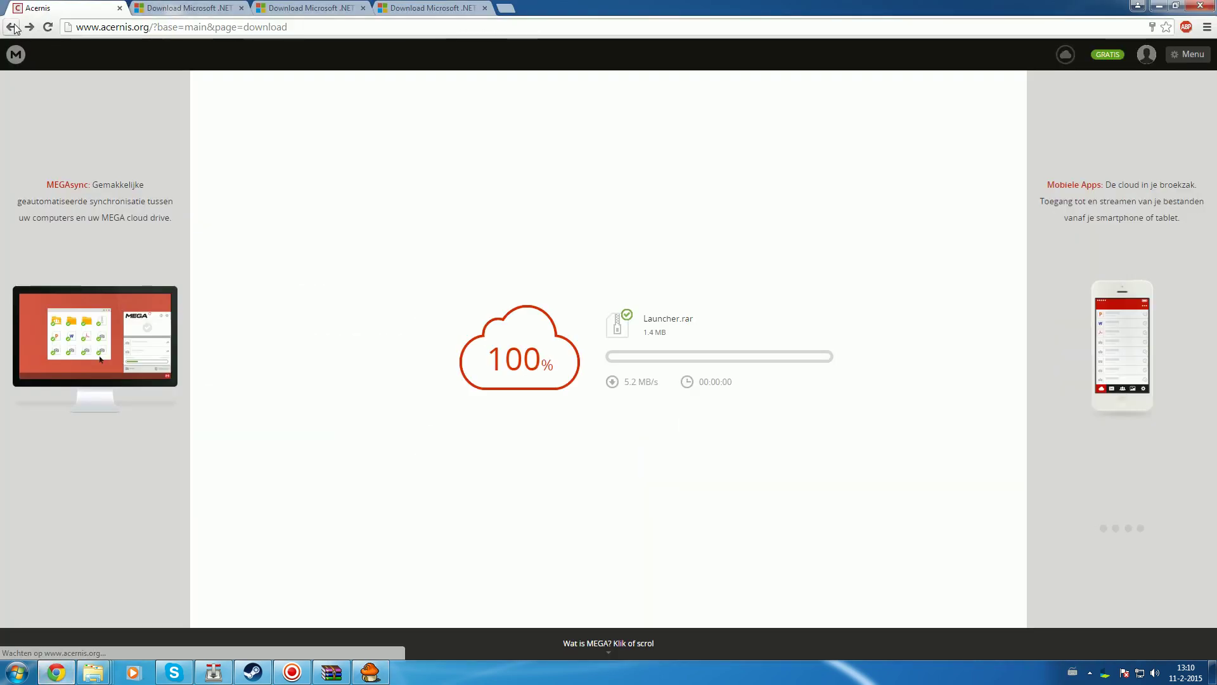
{"action": "left_click", "coordinate": [315, 198]}
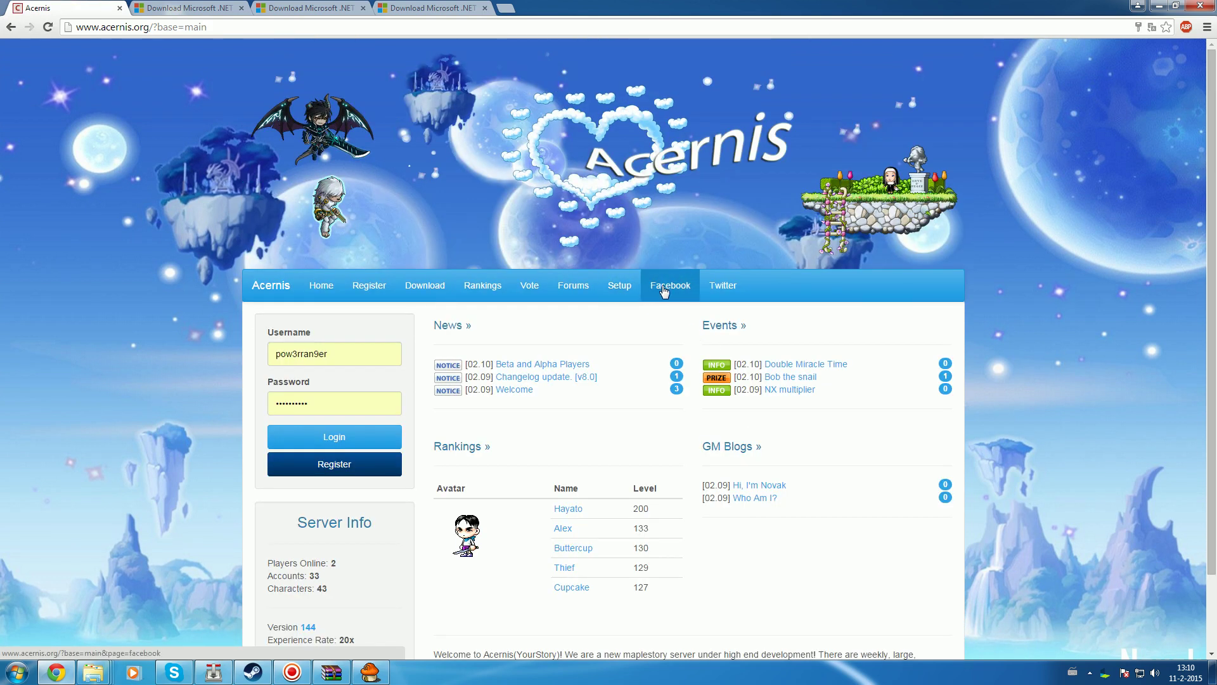
Open the Acernis forums and scroll through its News and General boards.
{"action": "left_click", "coordinate": [569, 295]}
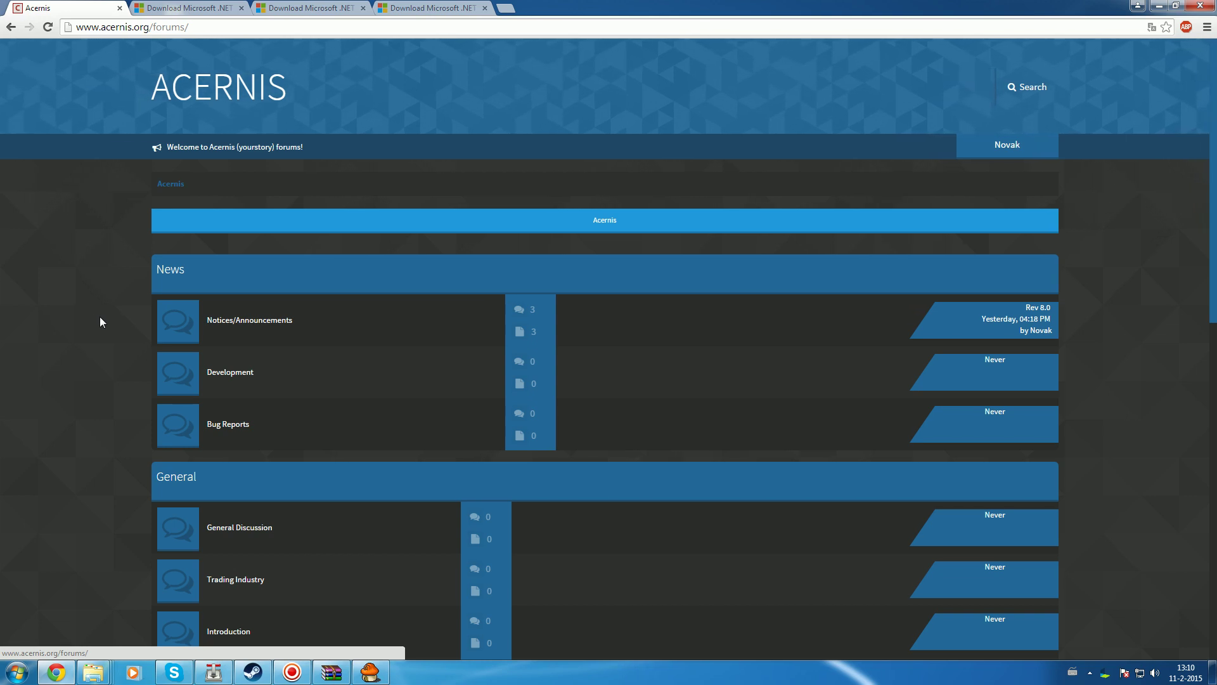
{"action": "scroll", "coordinate": [203, 304], "scroll_direction": "down", "scroll_amount": 5}
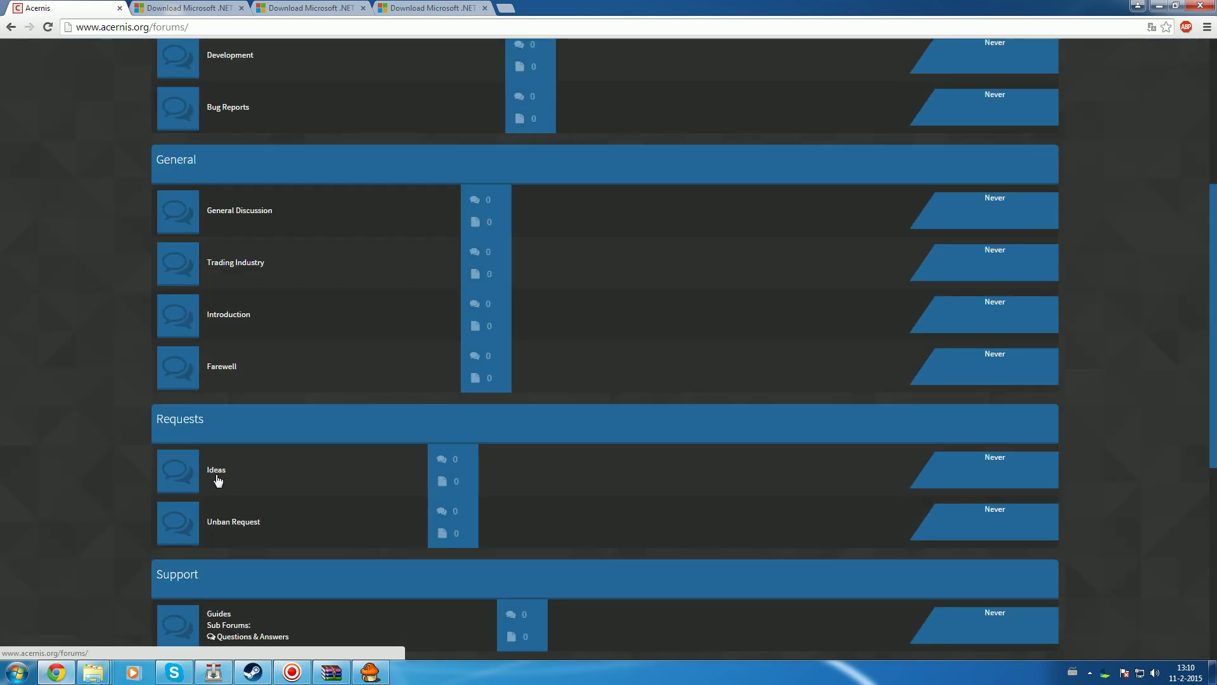
{"action": "scroll", "coordinate": [185, 348], "scroll_direction": "up", "scroll_amount": 2}
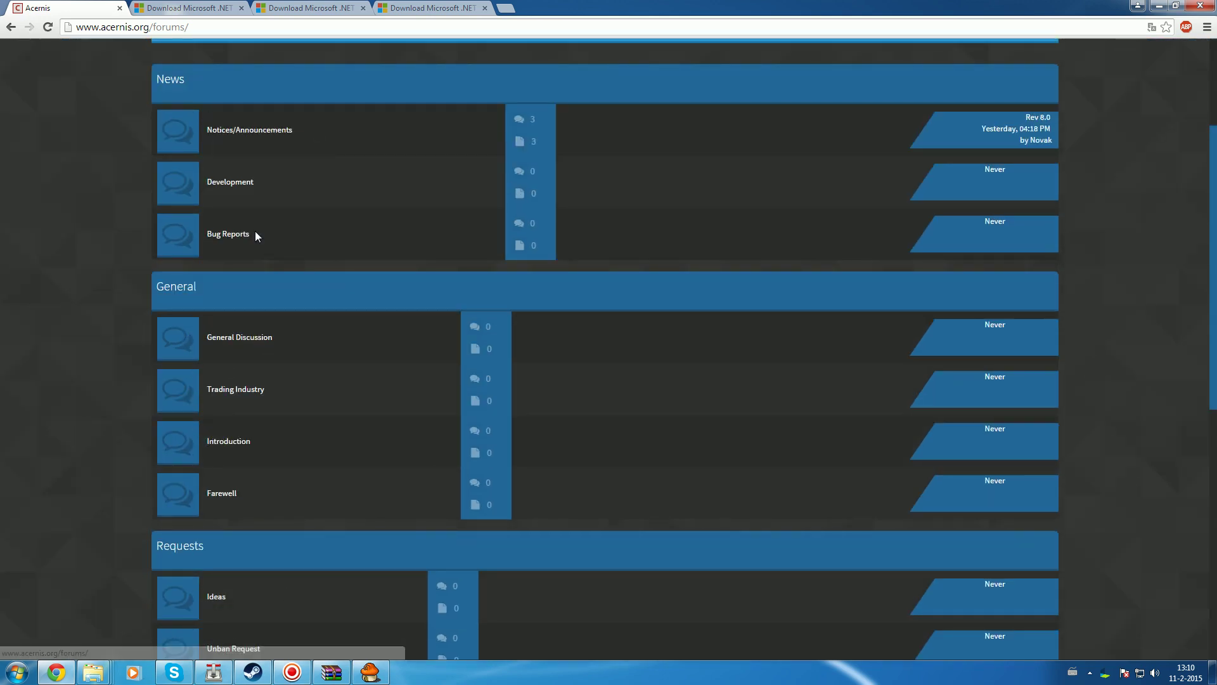
{"action": "scroll", "coordinate": [117, 296], "scroll_direction": "down", "scroll_amount": 6}
{"action": "scroll", "coordinate": [118, 295], "scroll_direction": "up", "scroll_amount": 3}
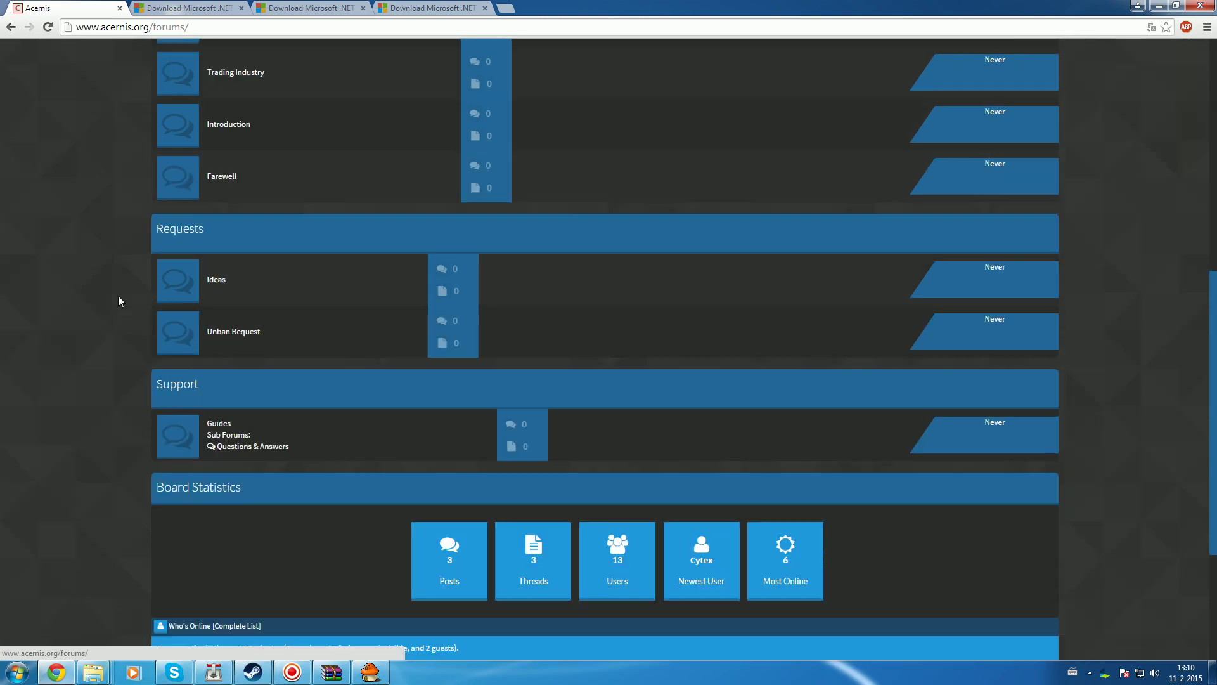
{"action": "scroll", "coordinate": [118, 296], "scroll_direction": "up", "scroll_amount": 4}
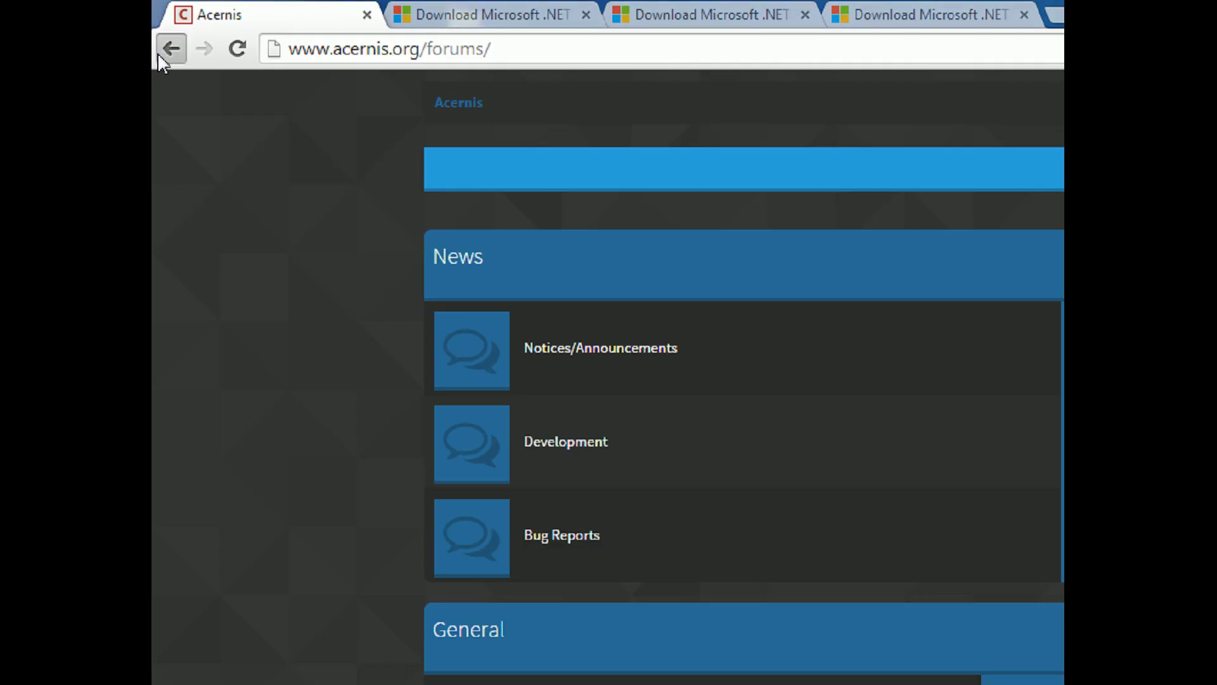
Return Chrome to the Acernis home page and record the full 1920x1080 screen.
{"action": "left_click", "coordinate": [11, 26]}
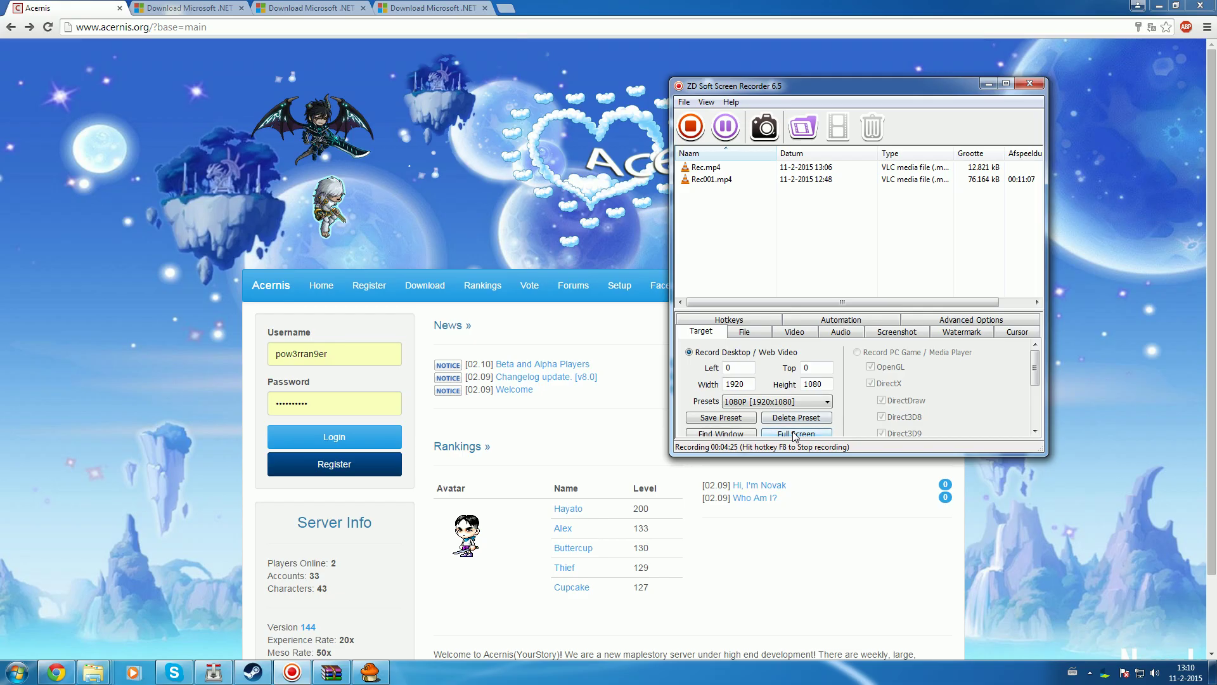
{"action": "left_click", "coordinate": [267, 121]}
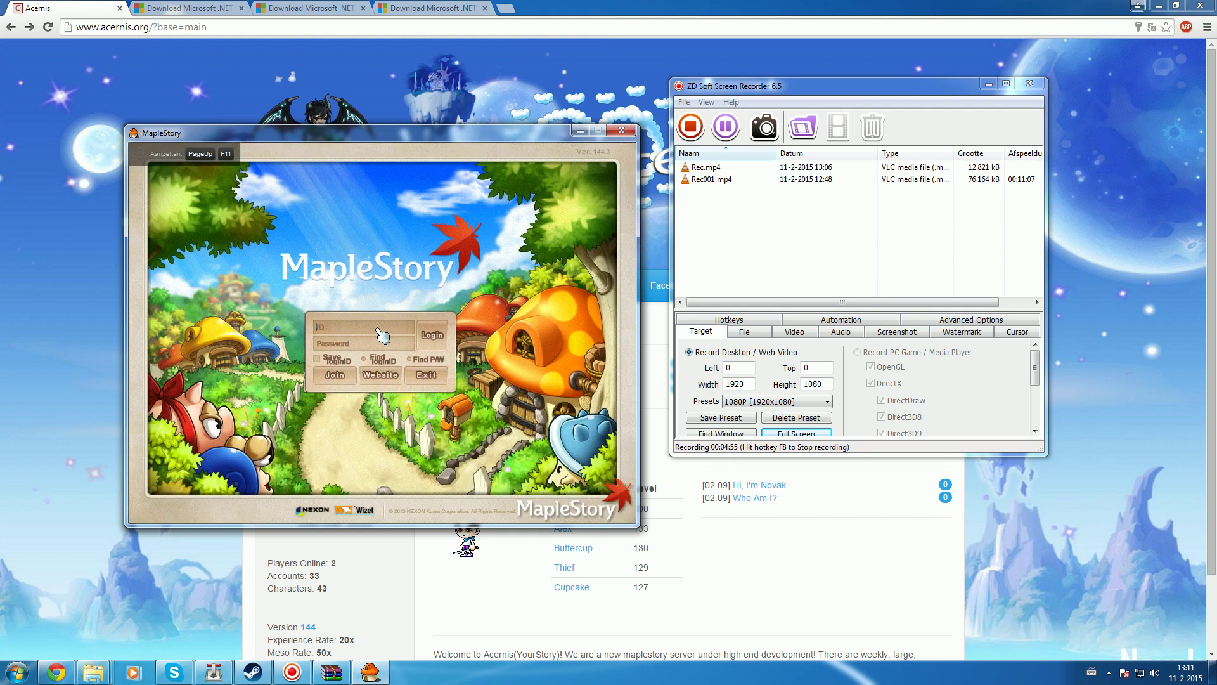
Submit the MapleStory login with the account ID and password, then dismiss the already-logged-in error.
{"action": "type", "text": "er"}
{"action": "key", "text": "Tab"}
{"action": "type", "text": "*"}
{"action": "key", "text": "Return"}
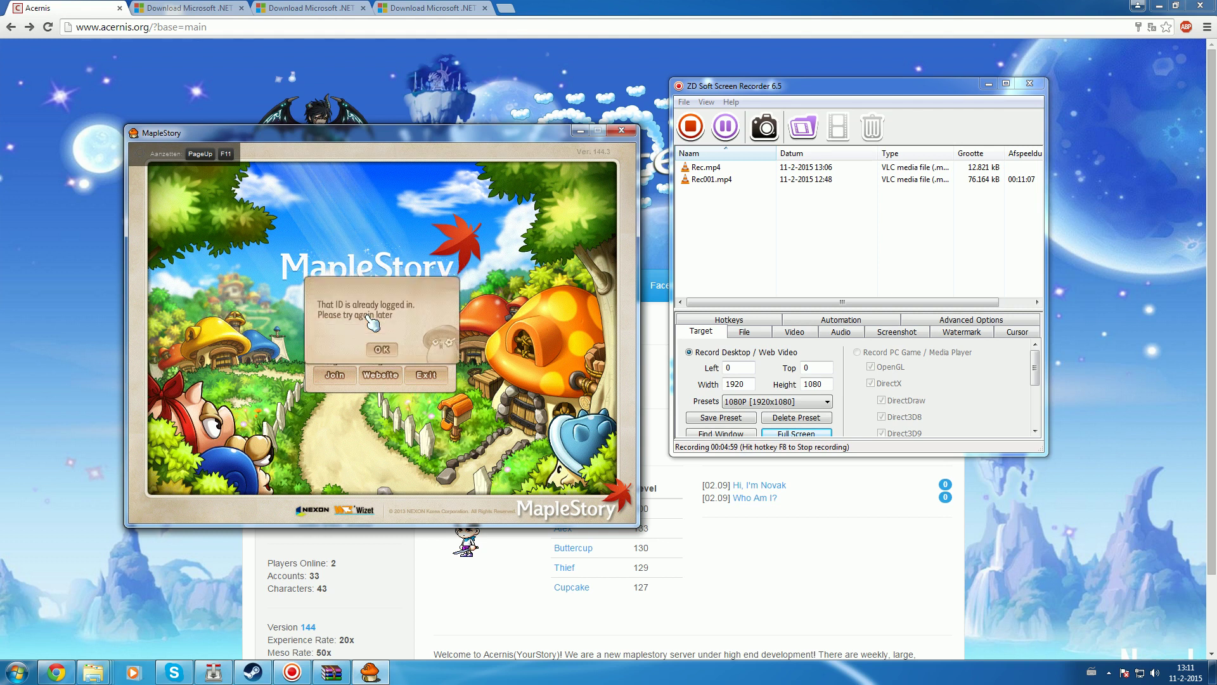
{"action": "left_click", "coordinate": [382, 351]}
{"action": "left_click", "coordinate": [16, 324]}
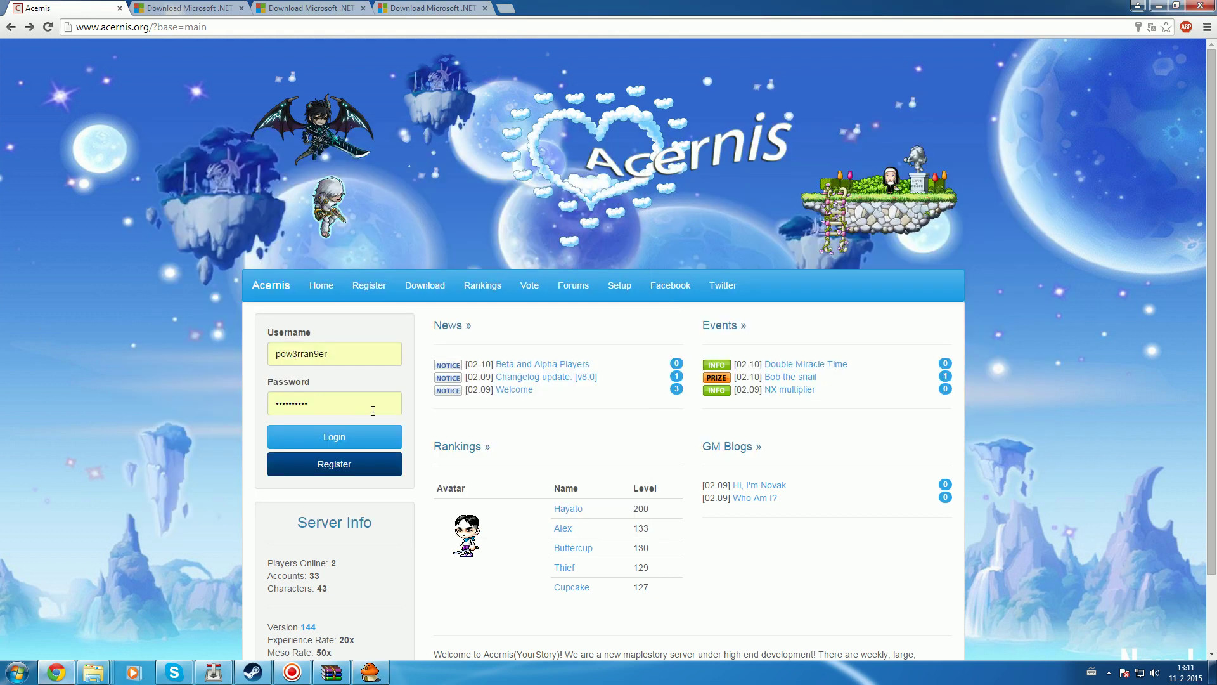
Log into Acernis and use Control Panel > Character Fixes > Unstuck Account to disconnect the account.
{"action": "left_click", "coordinate": [335, 446]}
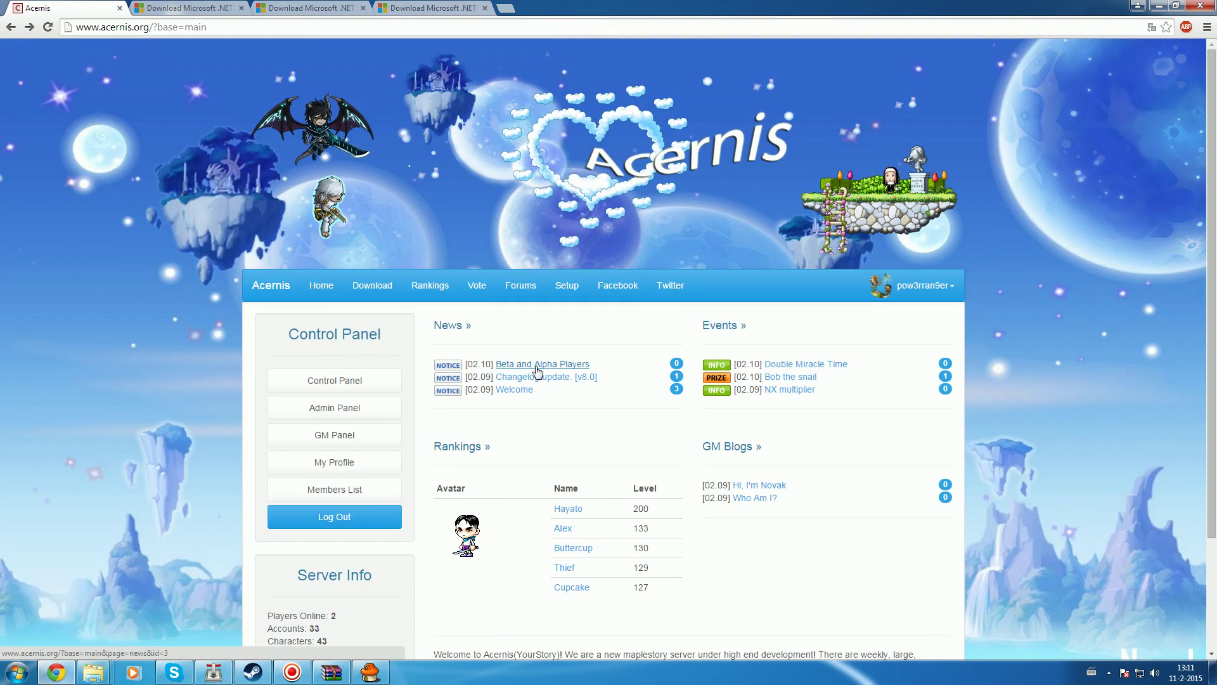
{"action": "left_click", "coordinate": [341, 378]}
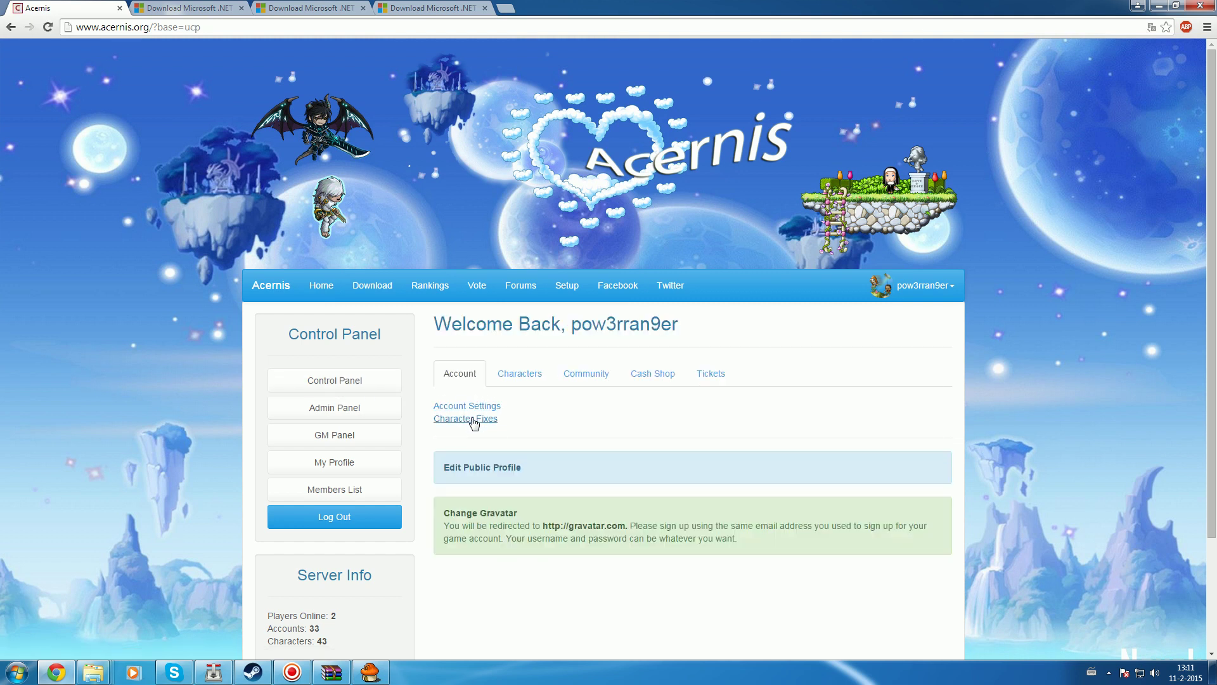
{"action": "left_click", "coordinate": [477, 419]}
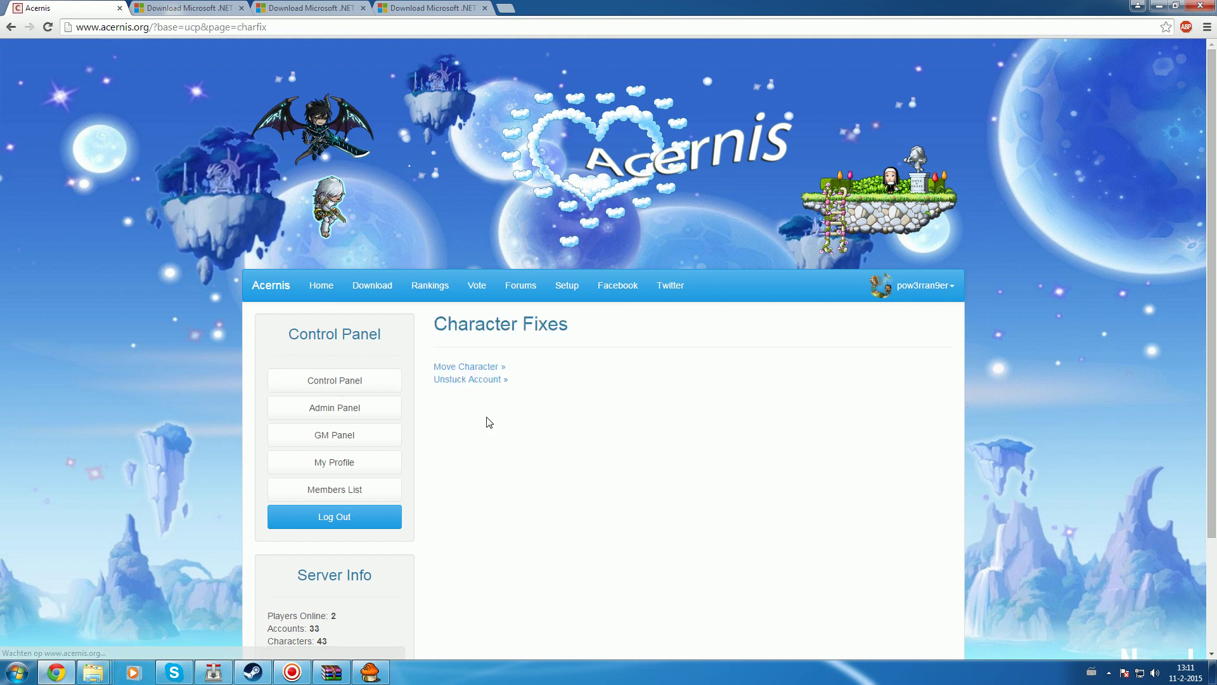
{"action": "left_click", "coordinate": [485, 381]}
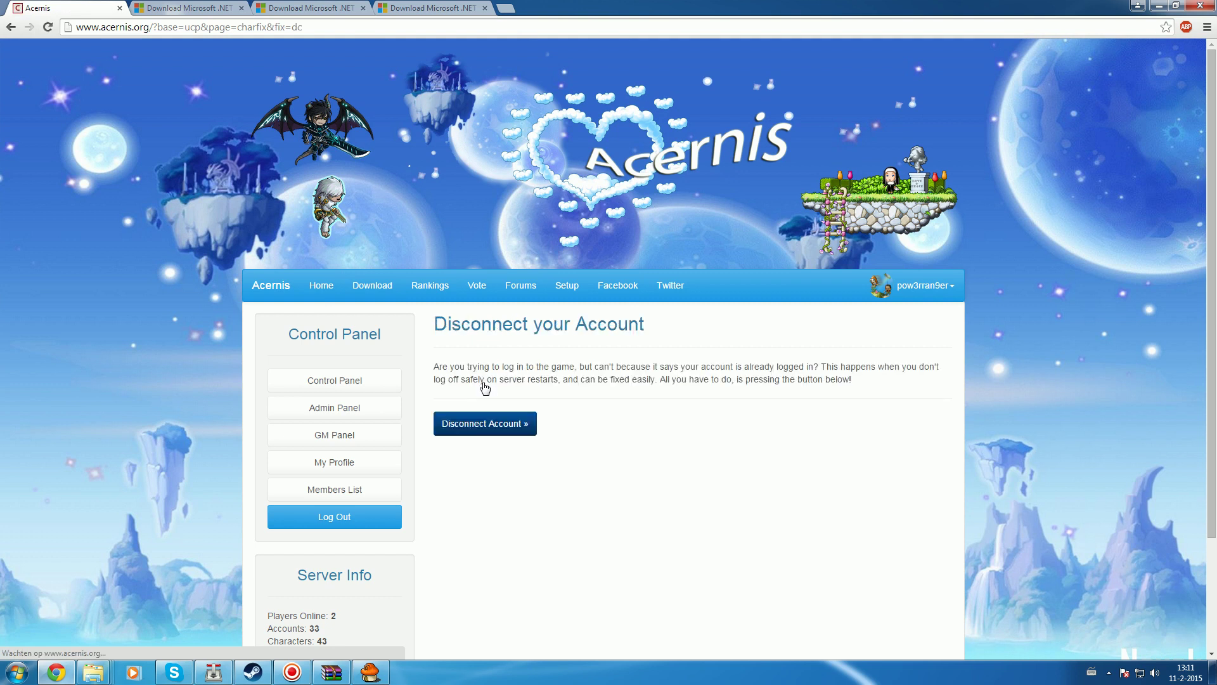
{"action": "left_click", "coordinate": [493, 424]}
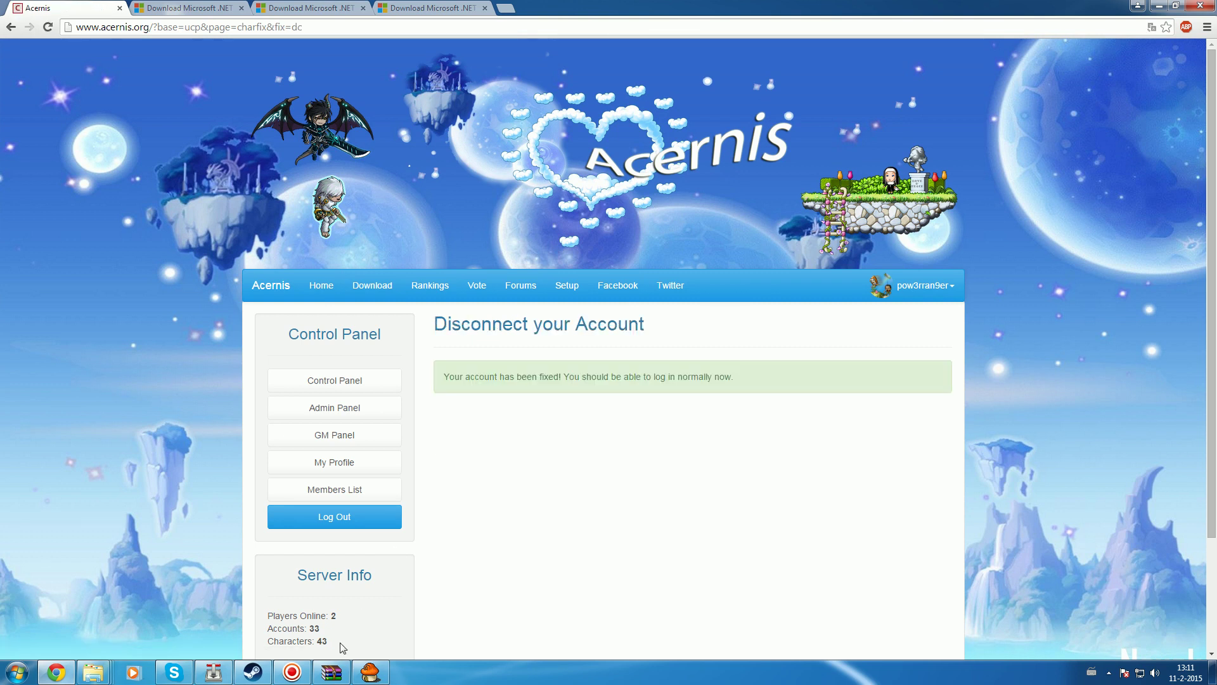